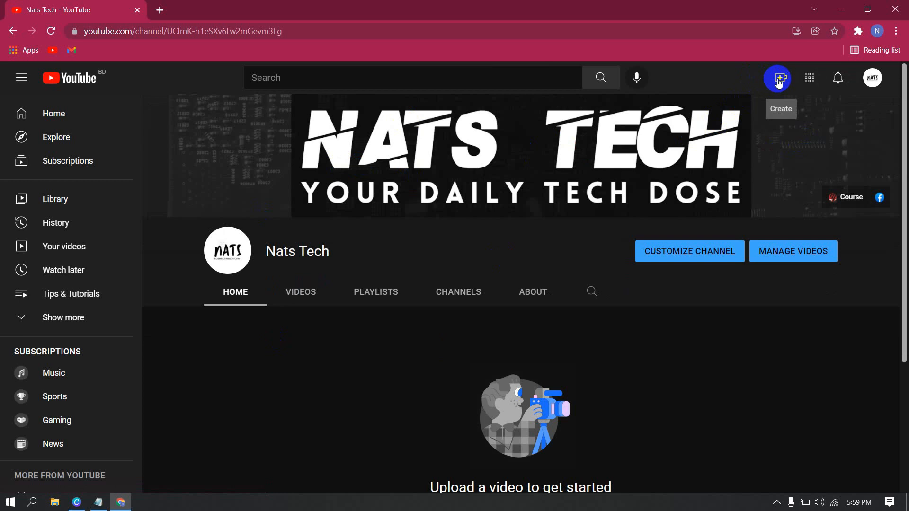
Start a new video upload and choose the file "How To Make A Professional YouTube Channel For Beginner.avi"
left_click(778, 82)
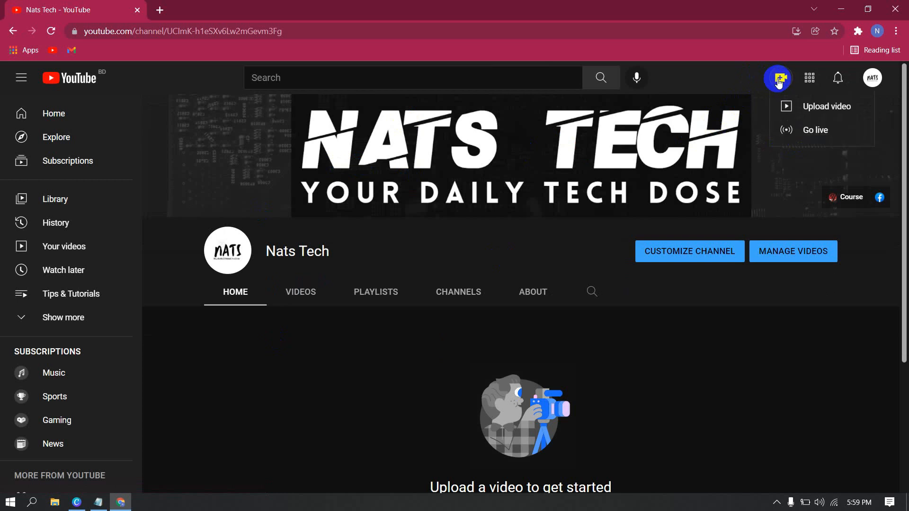
left_click(827, 107)
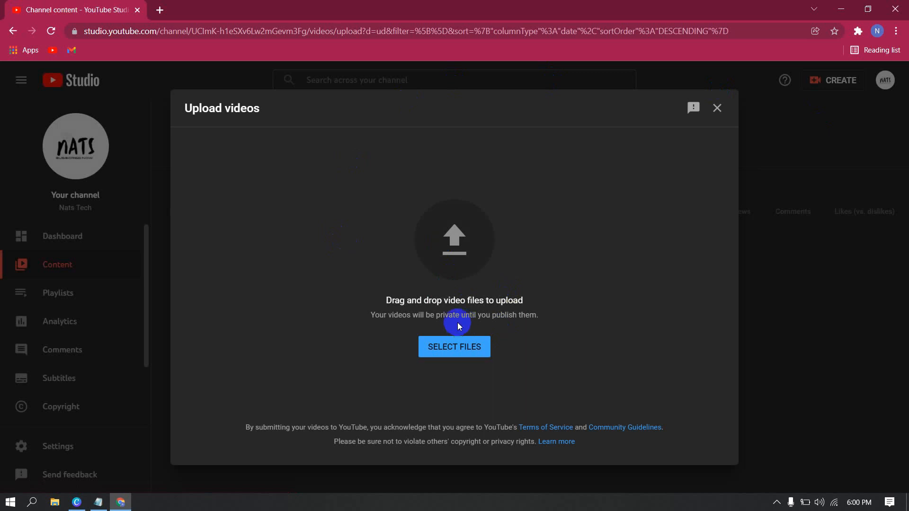
left_click(454, 343)
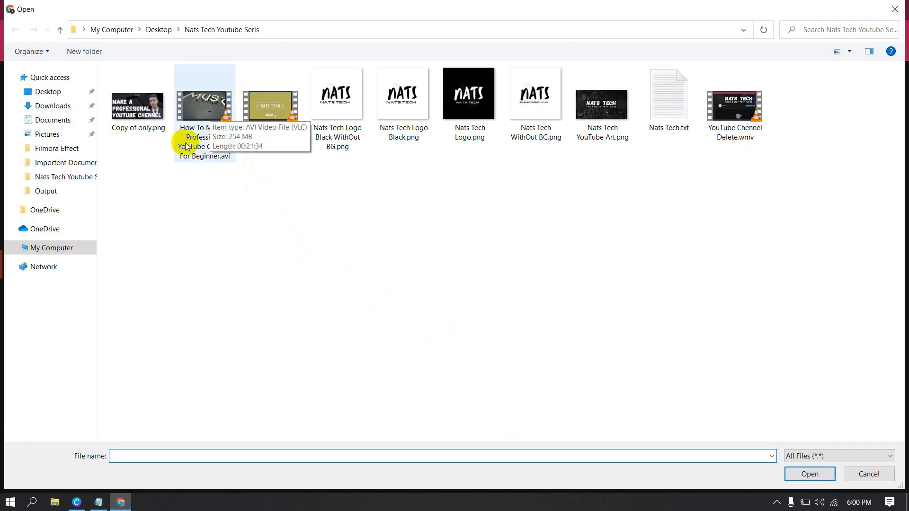
left_click(198, 126)
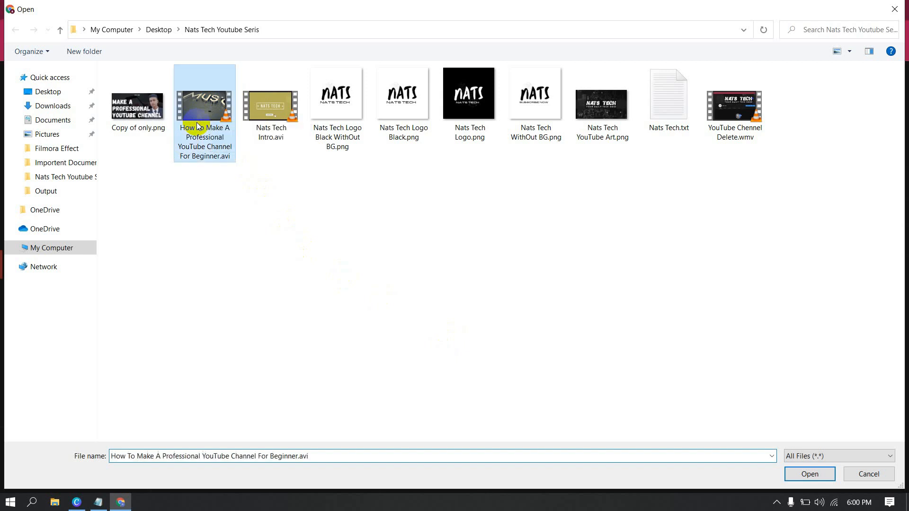
left_click(808, 474)
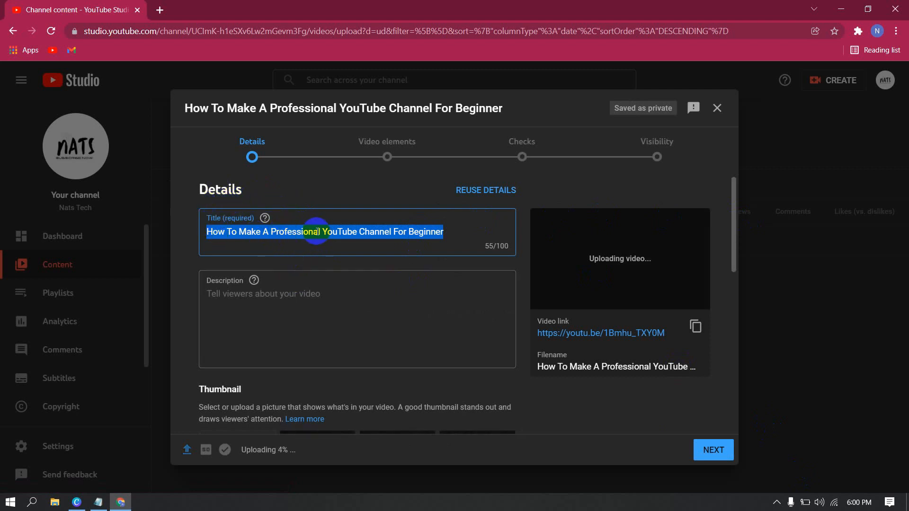
Look over the title, description, thumbnail, playlist and audience settings, and expand the additional video options
scroll(356, 269, "down", 1)
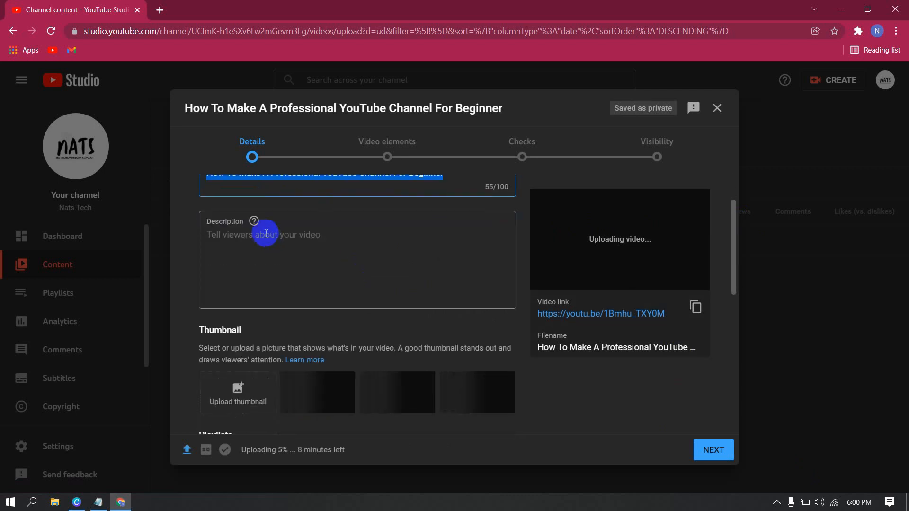
left_click(273, 237)
scroll(295, 266, "down", 1)
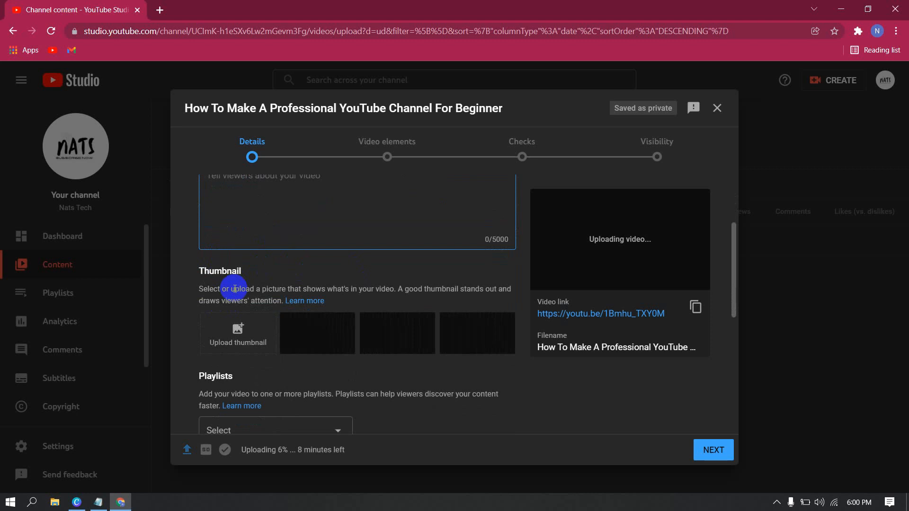
scroll(234, 289, "down", 1)
scroll(244, 345, "down", 1)
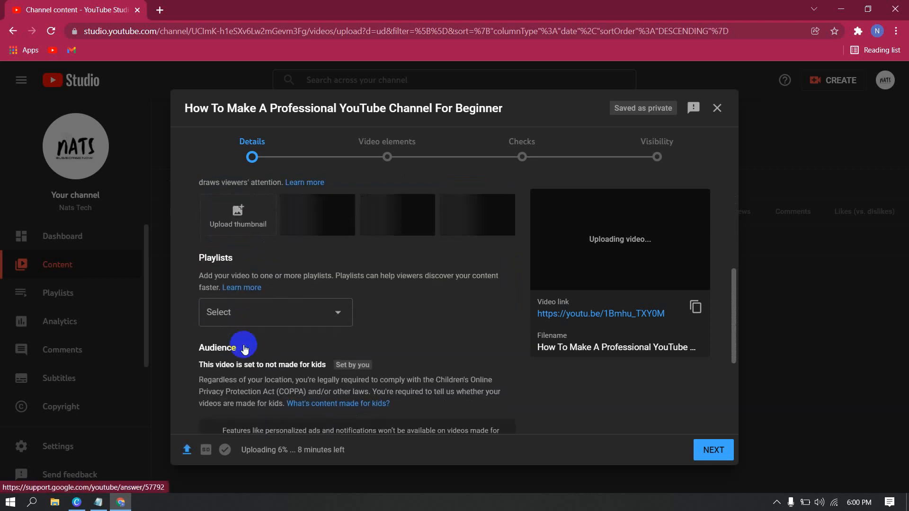
scroll(243, 348, "down", 2)
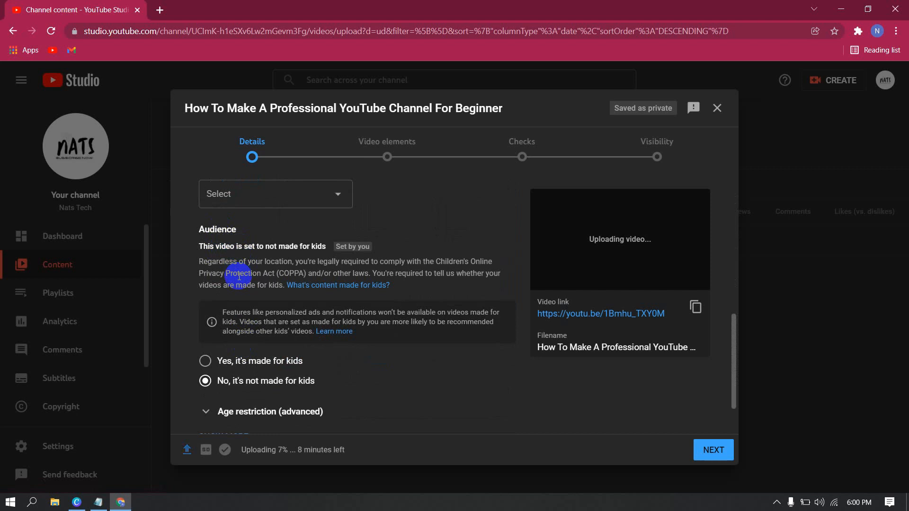
scroll(267, 317, "down", 1)
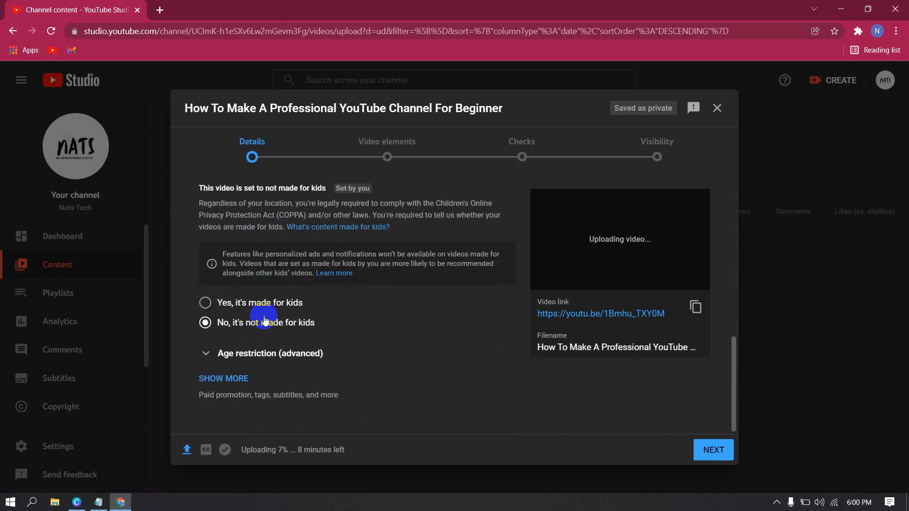
left_click(227, 384)
scroll(424, 368, "down", 3)
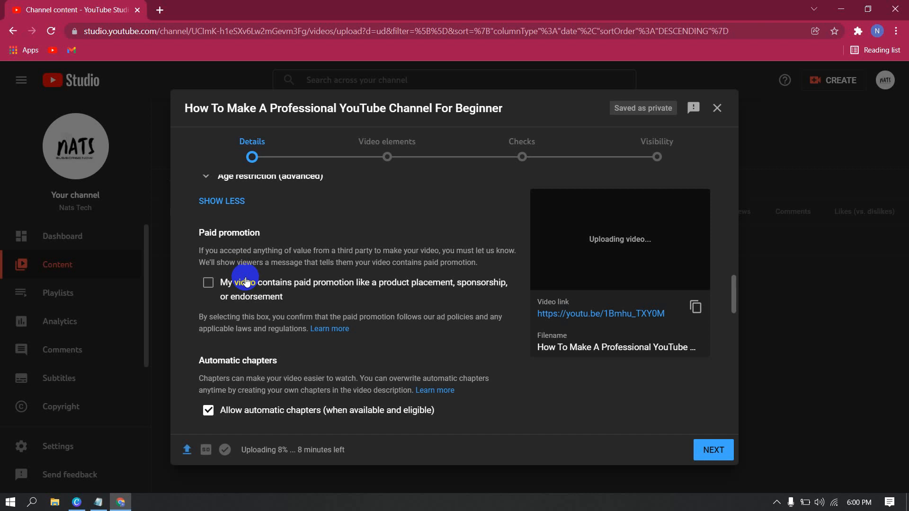
Examine the additional options: paid promotion, automatic chapters, tags, language, recording date, license, category and comments
scroll(248, 257, "down", 2)
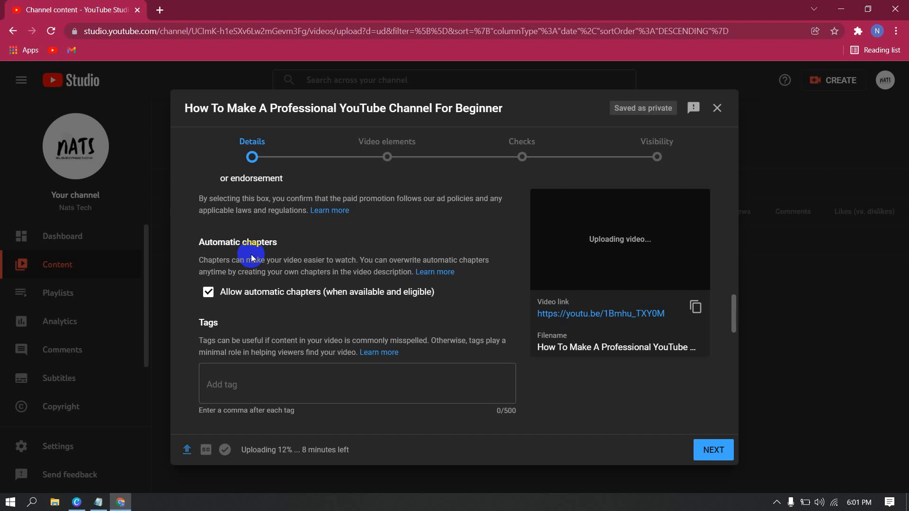
scroll(258, 262, "down", 3)
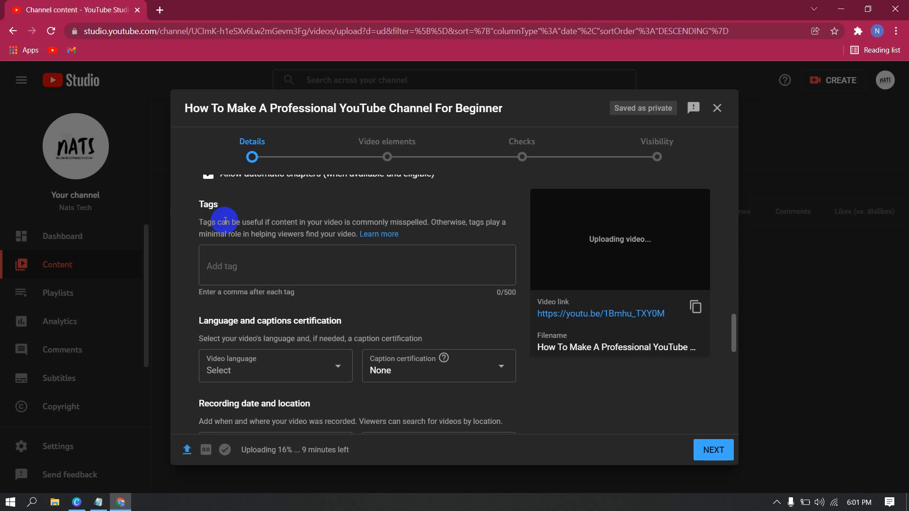
double_click(207, 204)
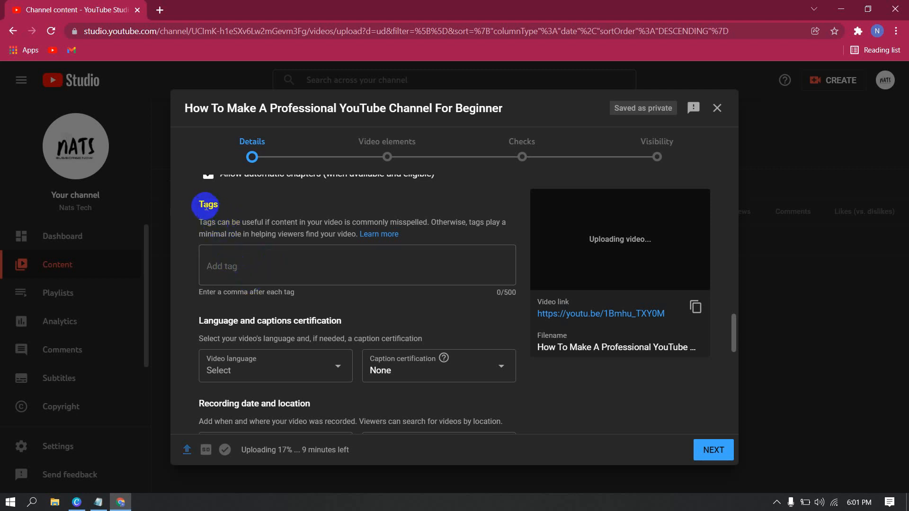
left_click(253, 244)
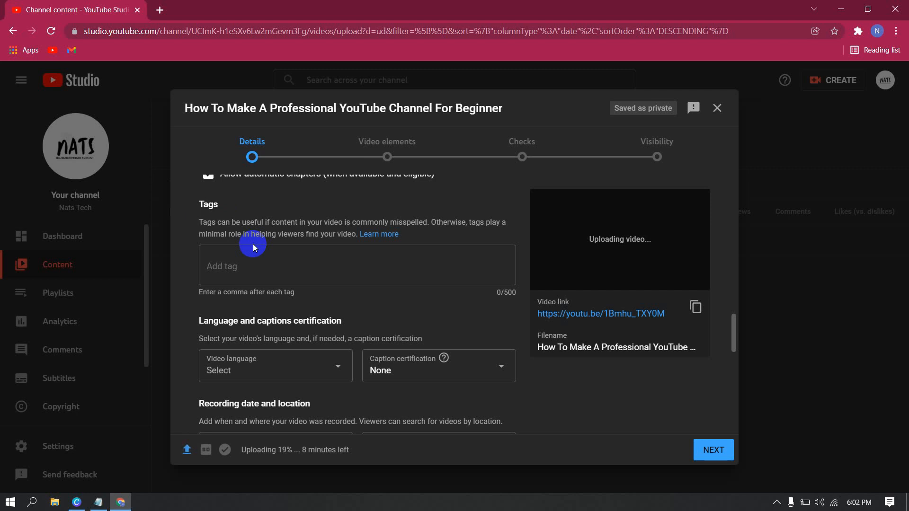
scroll(255, 246, "down", 3)
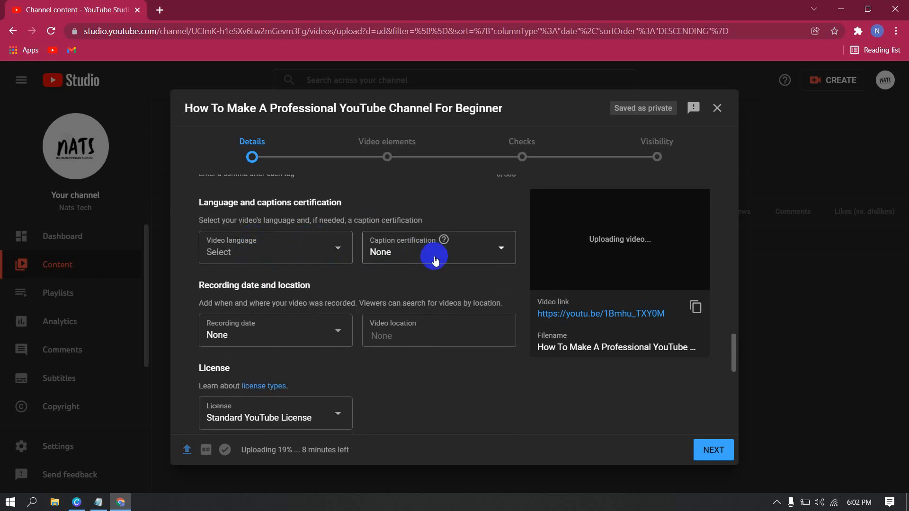
scroll(297, 269, "down", 2)
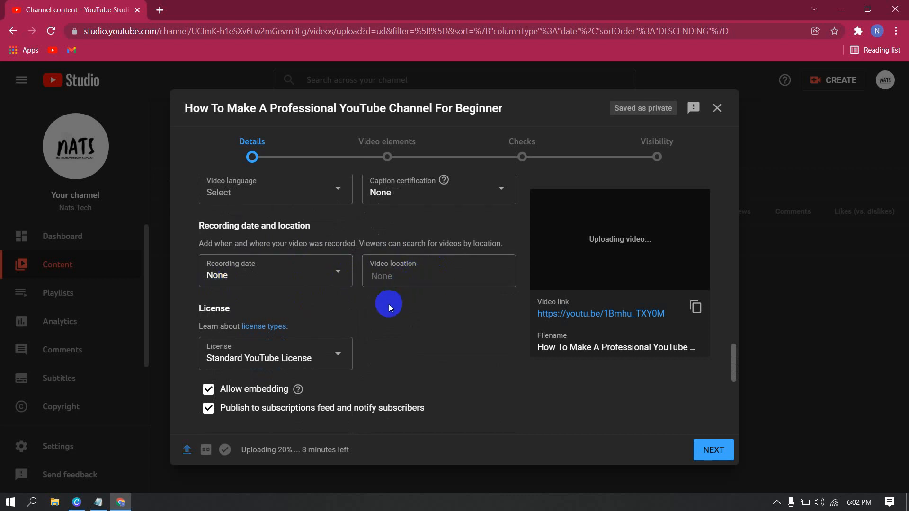
scroll(388, 304, "down", 2)
scroll(300, 329, "down", 4)
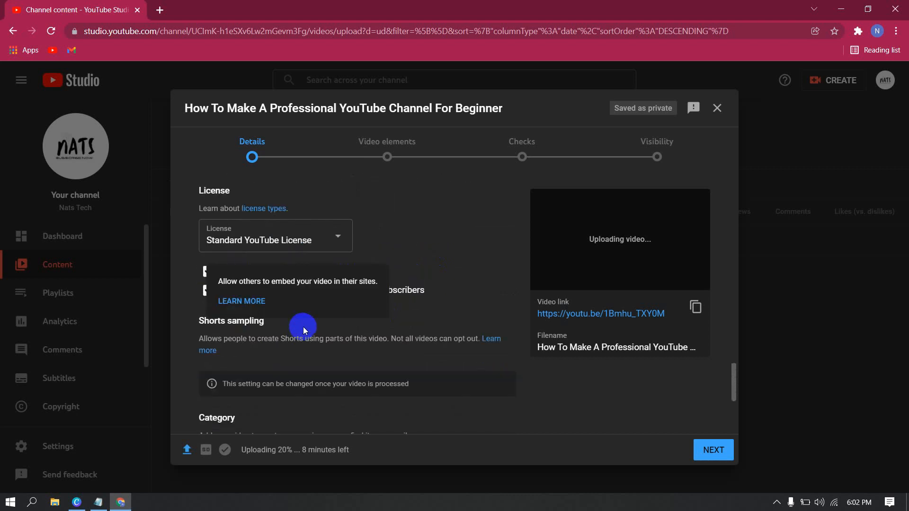
scroll(368, 361, "down", 2)
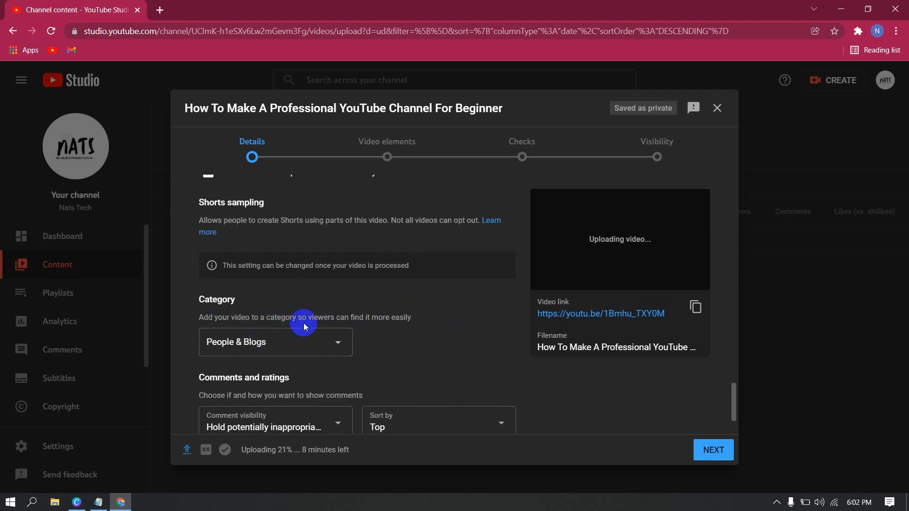
scroll(341, 349, "down", 2)
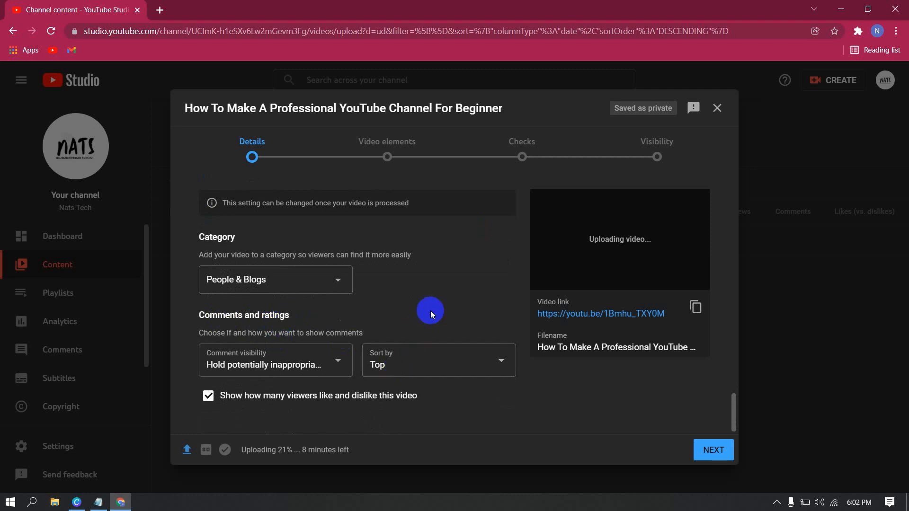
scroll(430, 311, "up", 10)
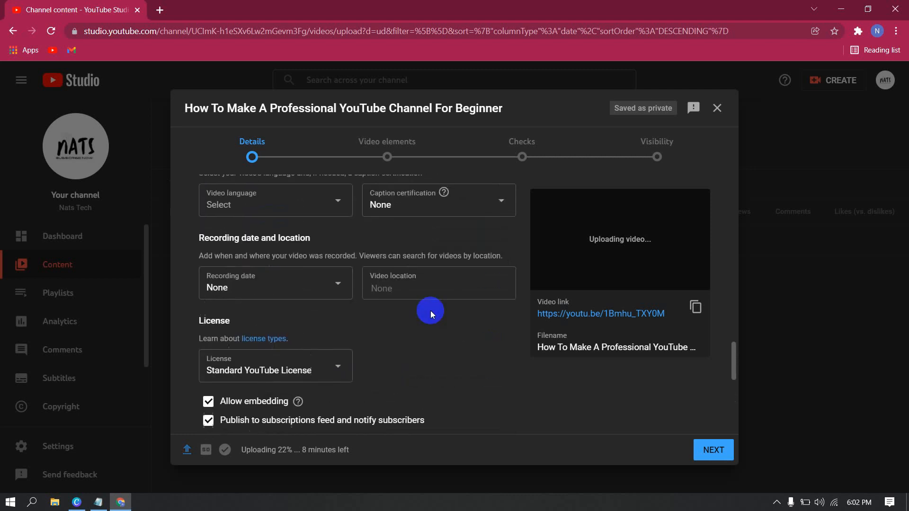
scroll(431, 310, "up", 2)
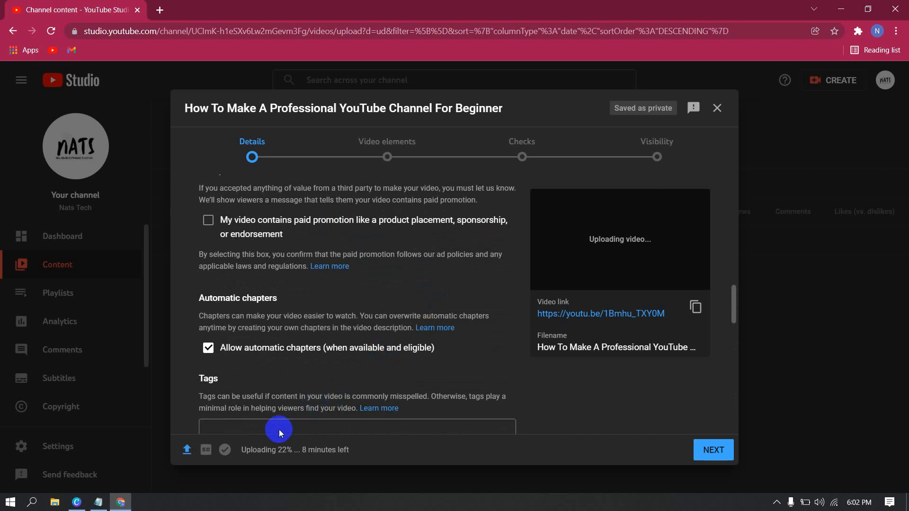
scroll(364, 368, "up", 10)
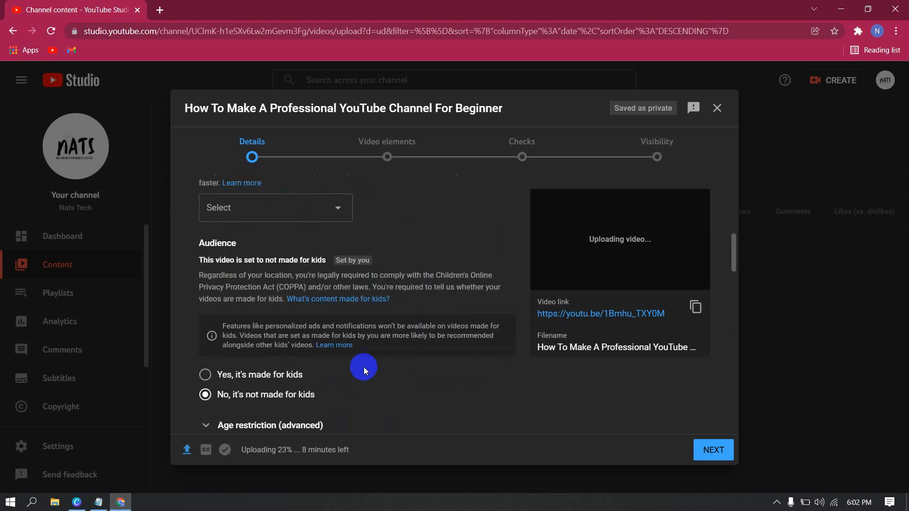
scroll(363, 367, "up", 2)
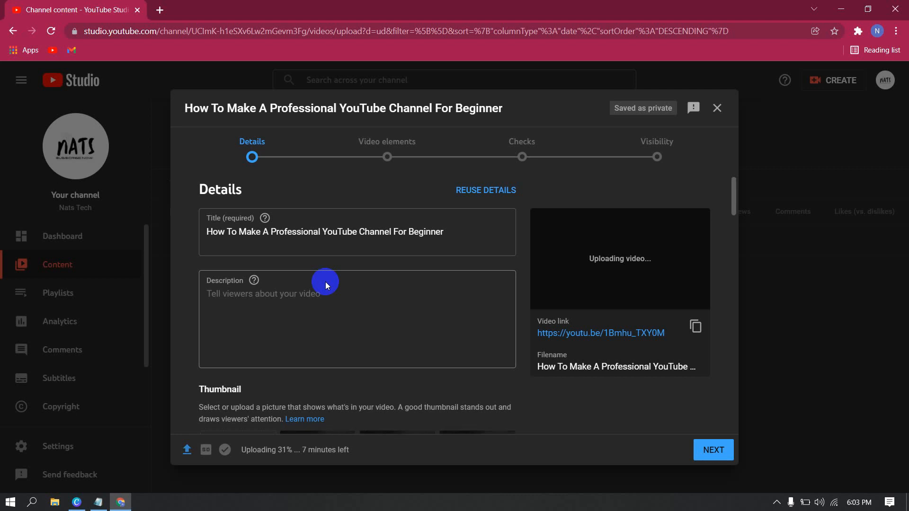
Replace the video title with "কিভাবে একটি প্রোফেশনাল ইউটিউব চ্যানেল তৈরী করবেন | How To Make A Professional YouTube Channel"
left_click(313, 242)
key("ctrl+a")
type("কিভাবে একটি প্রোফেশনাল ইউটিউব চ্যানেল তৈরী করবেন | How To Make A Professional YouTube Channel")
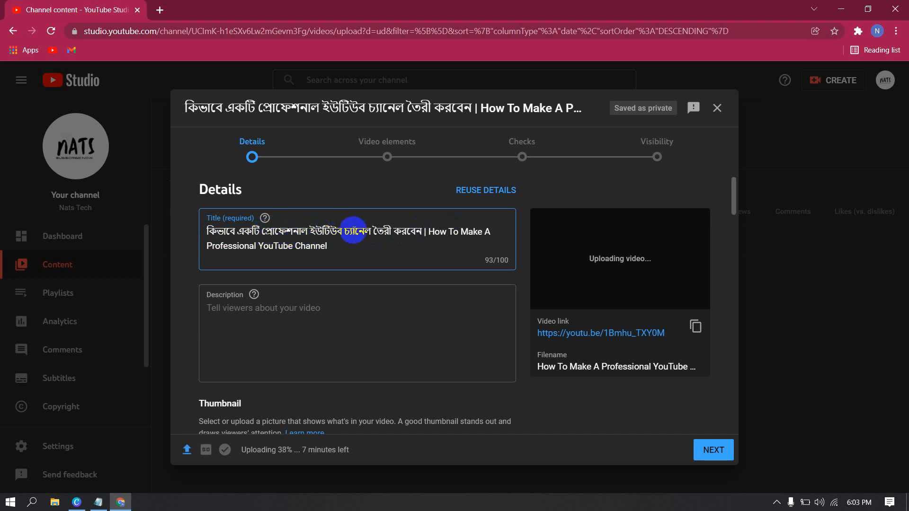
left_click_drag(391, 231, 261, 226)
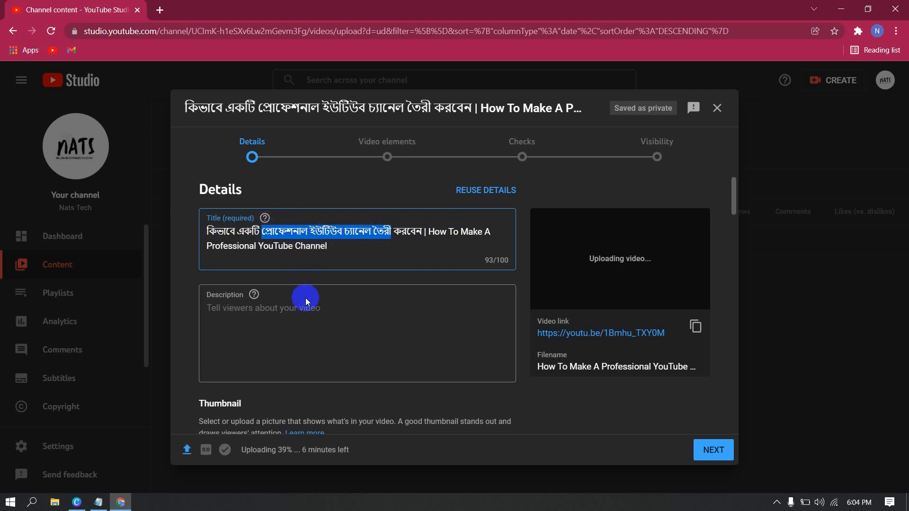
Paste the prepared Bengali video description, beginning "কিভাবে একটি প্রোফেশনাল ইউটিউব চ্যানেল তৈরী করতে হয়", into the Description field
scroll(305, 297, "down", 1)
scroll(290, 258, "down", 4)
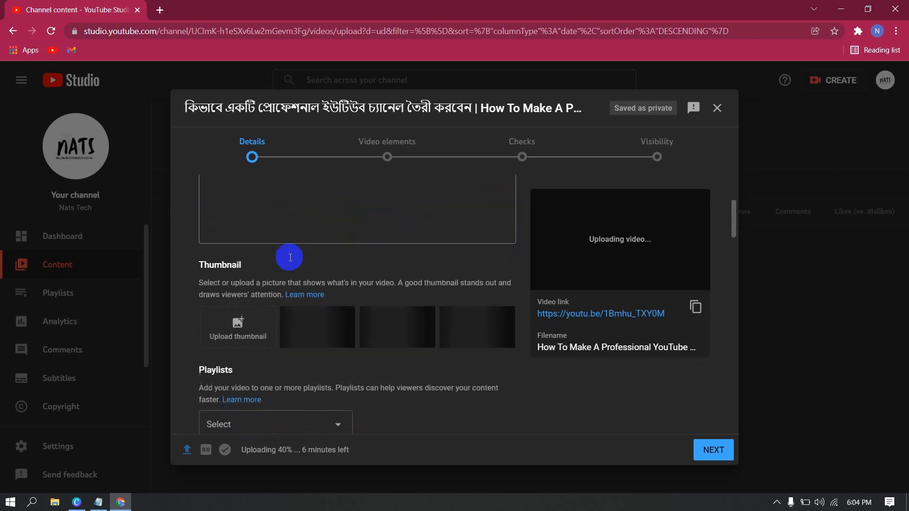
scroll(277, 273, "down", 2)
scroll(277, 285, "up", 8)
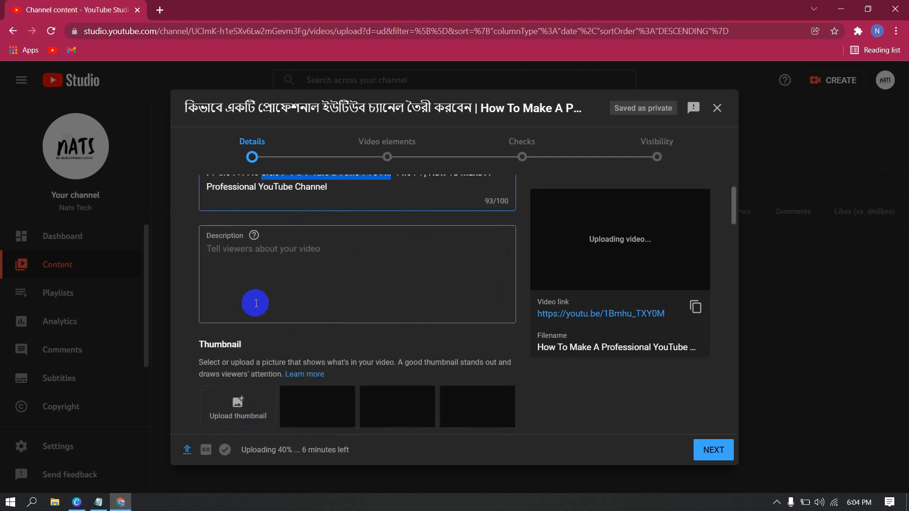
left_click(278, 272)
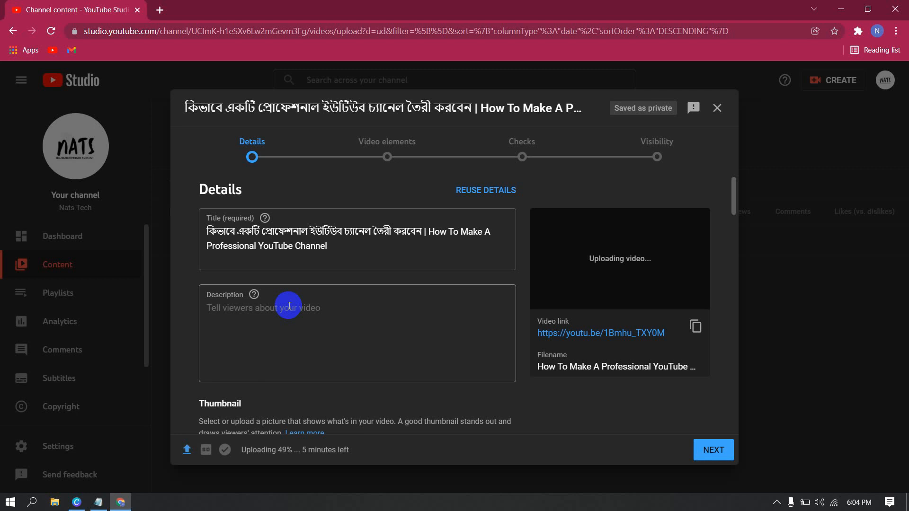
left_click(304, 298)
key("ctrl+v")
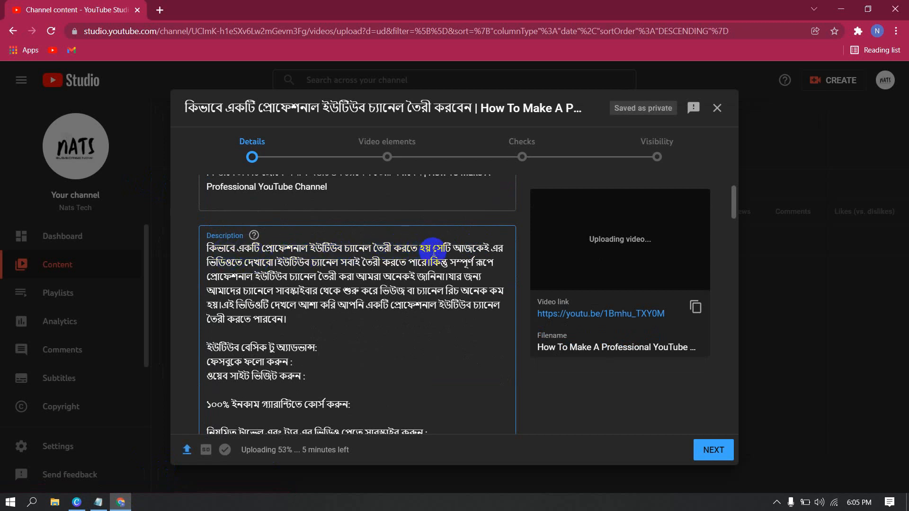
Review the pasted description, highlighting the keyword phrase "প্রোফেশনাল ইউটিউব চ্যানেল তৈরী" and checking the link lines below it
scroll(424, 245, "up", 2)
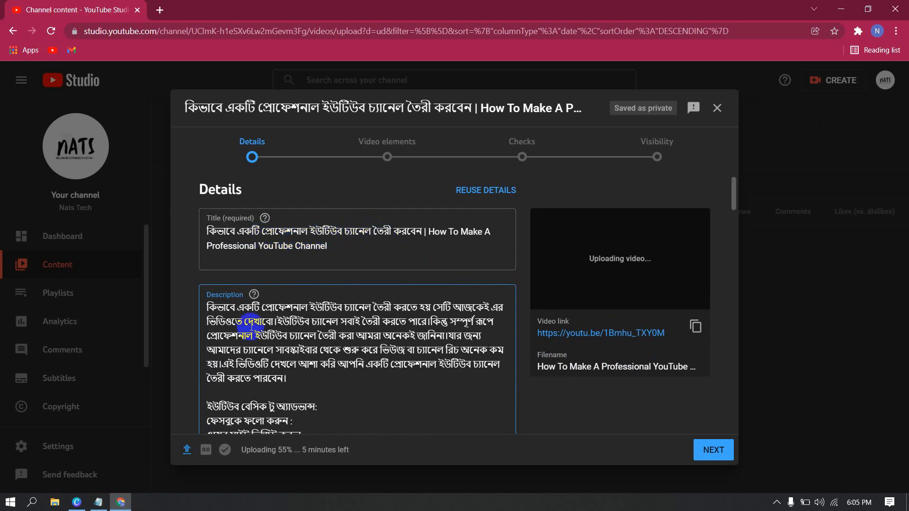
left_click_drag(261, 308, 391, 306)
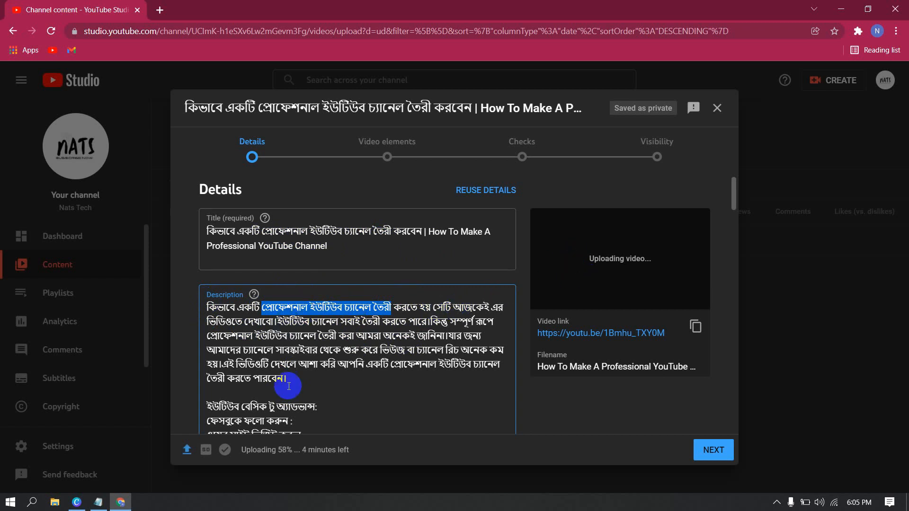
scroll(303, 339, "down", 1)
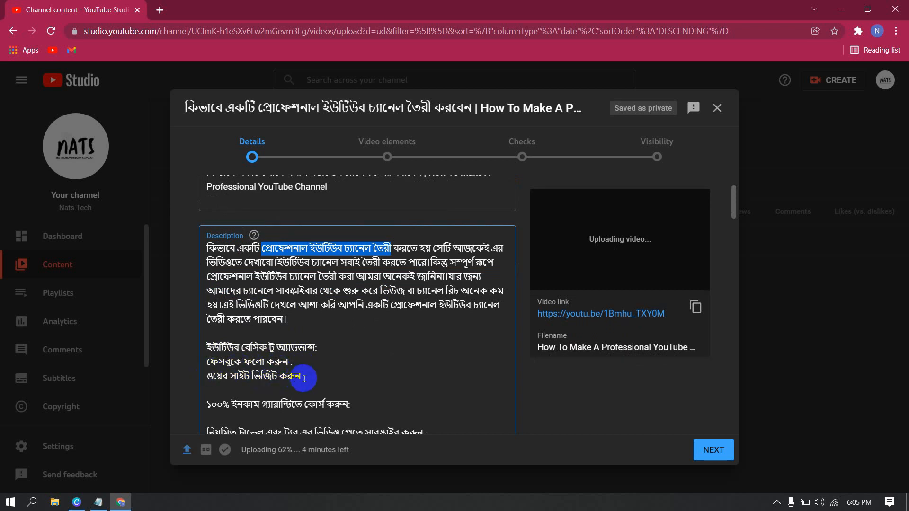
scroll(303, 377, "down", 1)
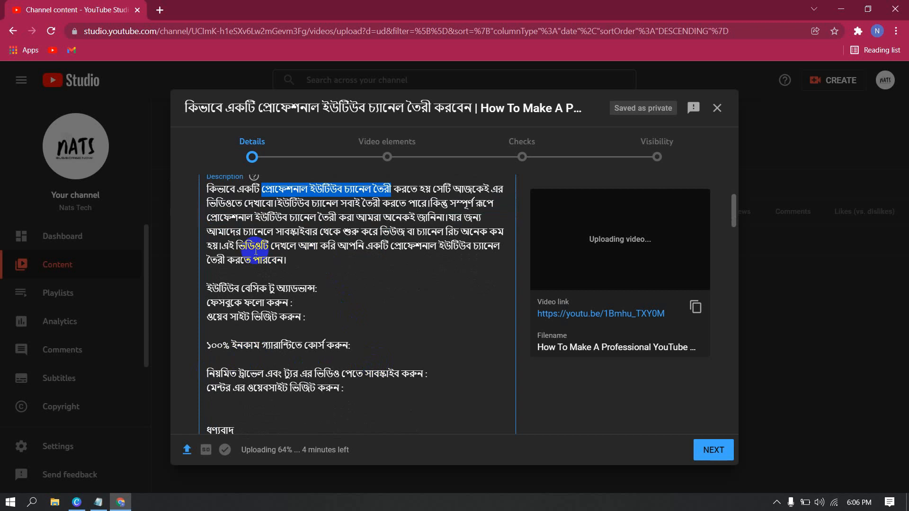
scroll(254, 255, "down", 1)
scroll(341, 284, "up", 1)
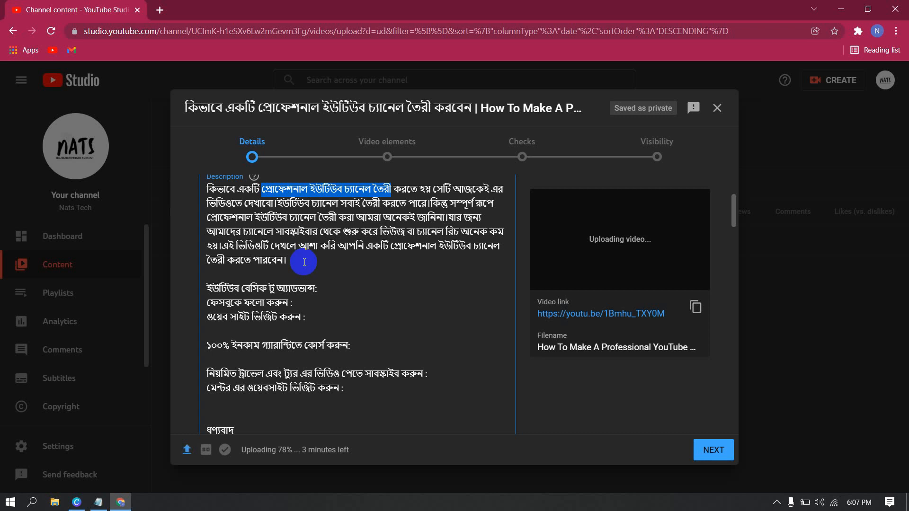
Compare the description with the title and reread its social, website and course link lines through to the closing thank-you
scroll(305, 260, "down", 1)
scroll(325, 270, "up", 3)
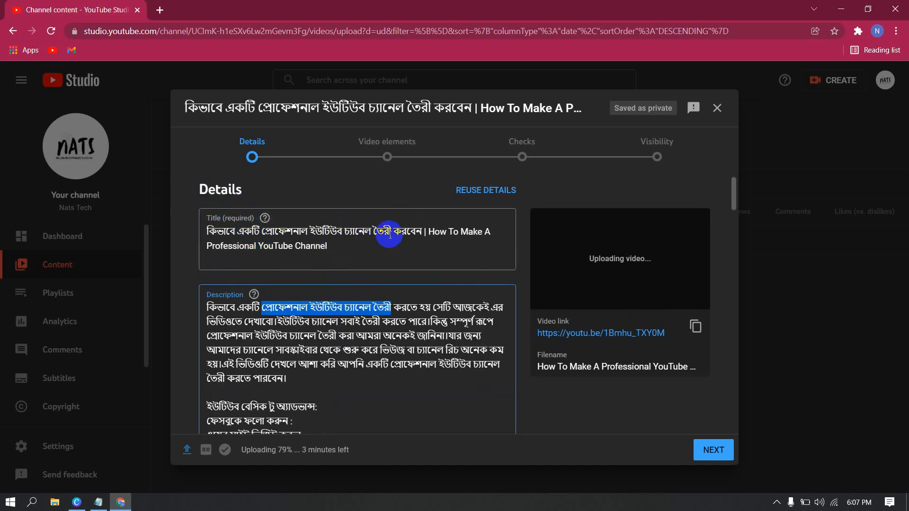
scroll(389, 232, "down", 4)
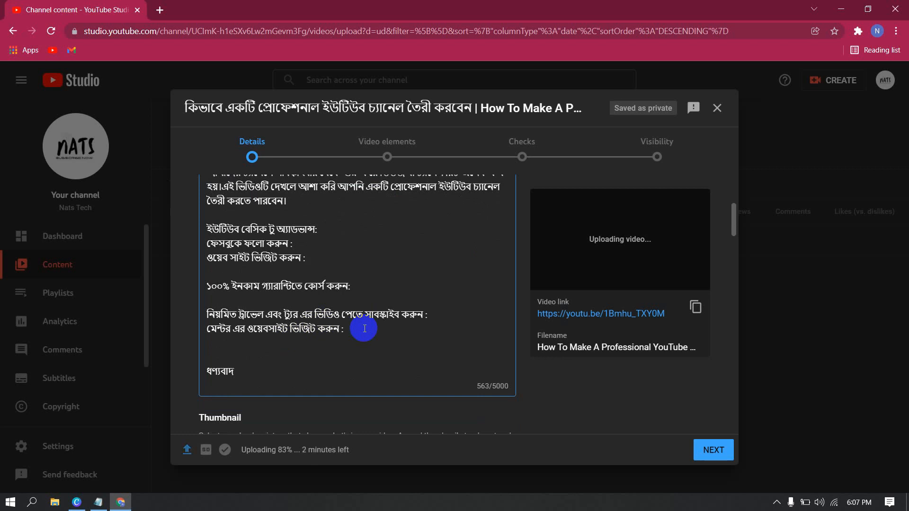
scroll(364, 328, "up", 3)
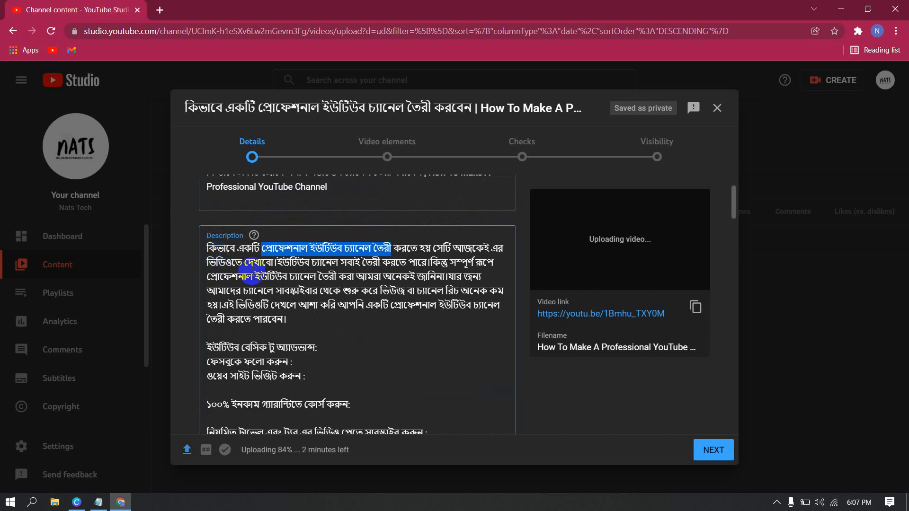
scroll(217, 344, "down", 1)
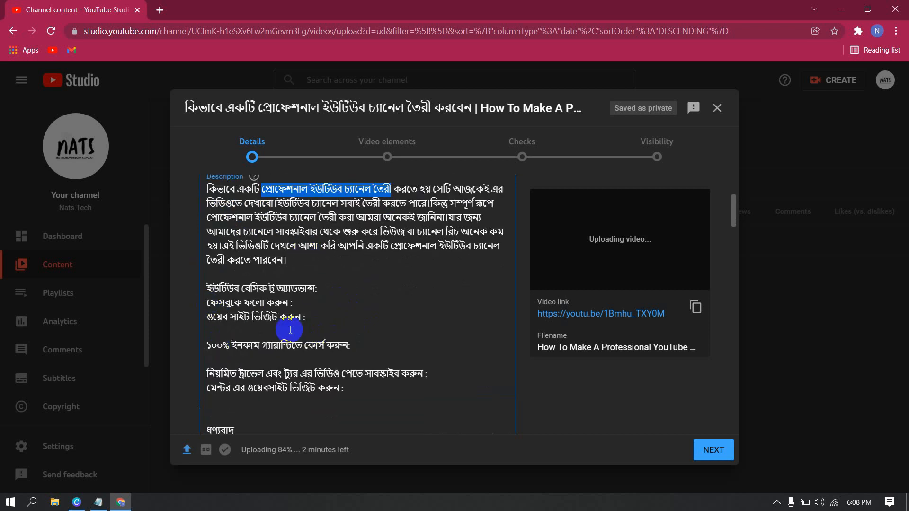
scroll(350, 340, "down", 1)
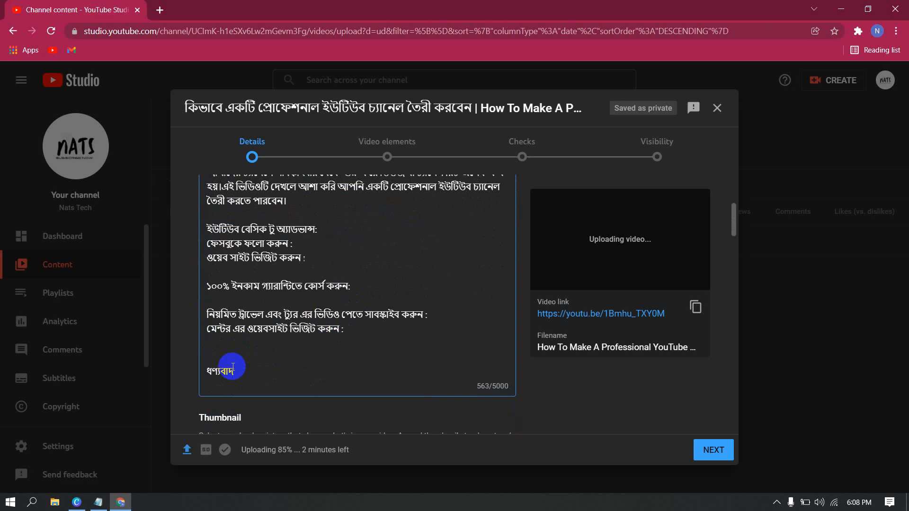
scroll(382, 328, "down", 4)
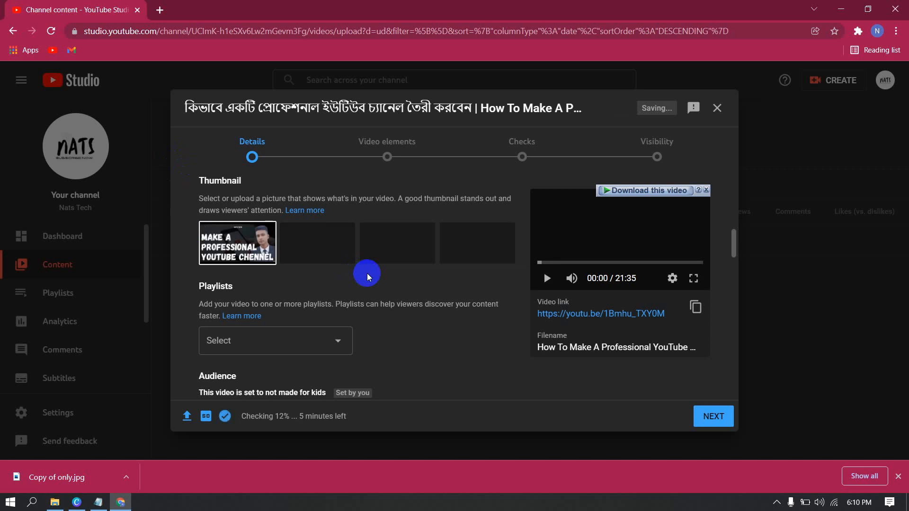
Add the video to the YouTube Marketing playlist
scroll(367, 273, "down", 1)
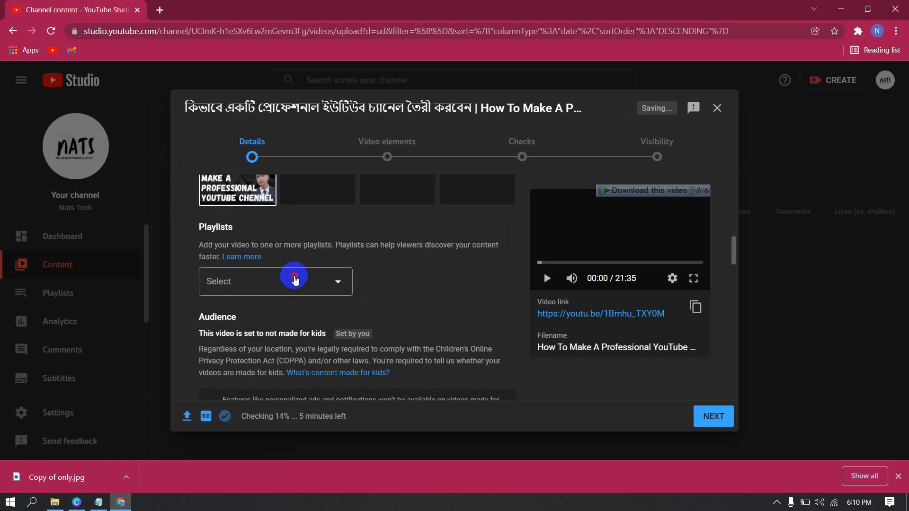
left_click(295, 280)
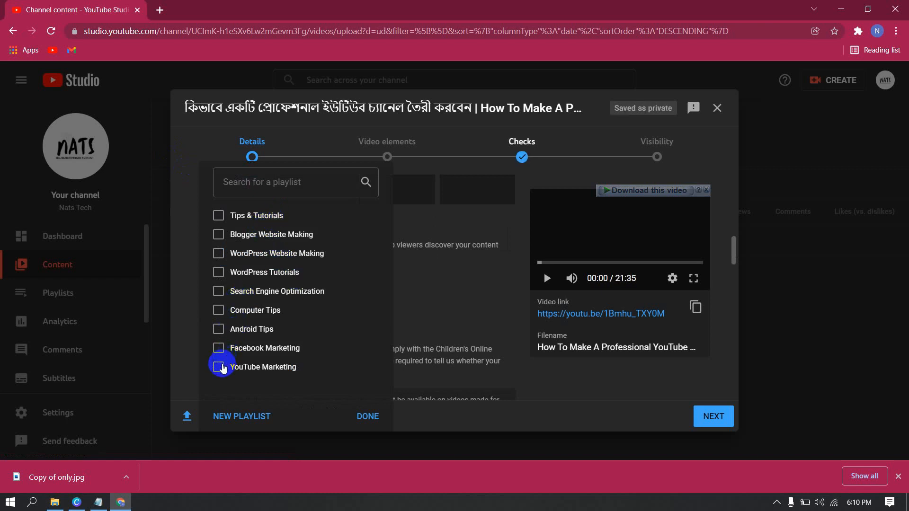
left_click(219, 368)
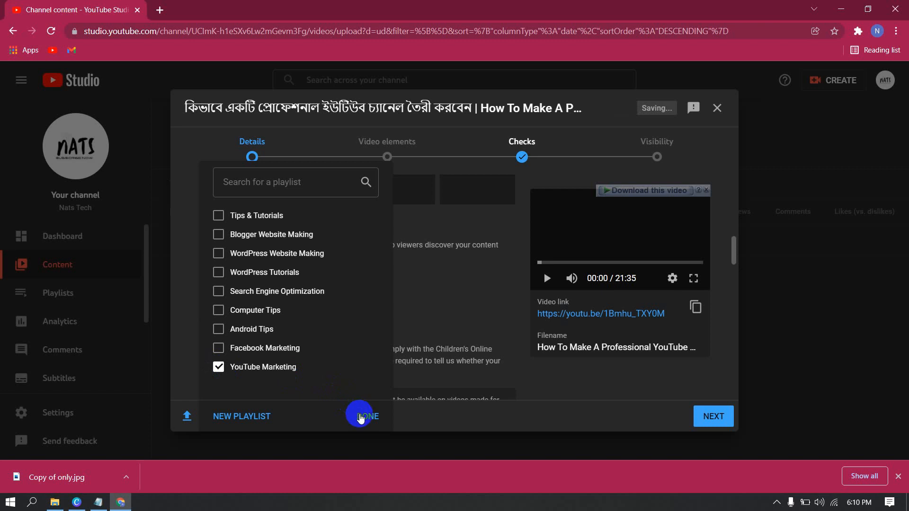
left_click(360, 417)
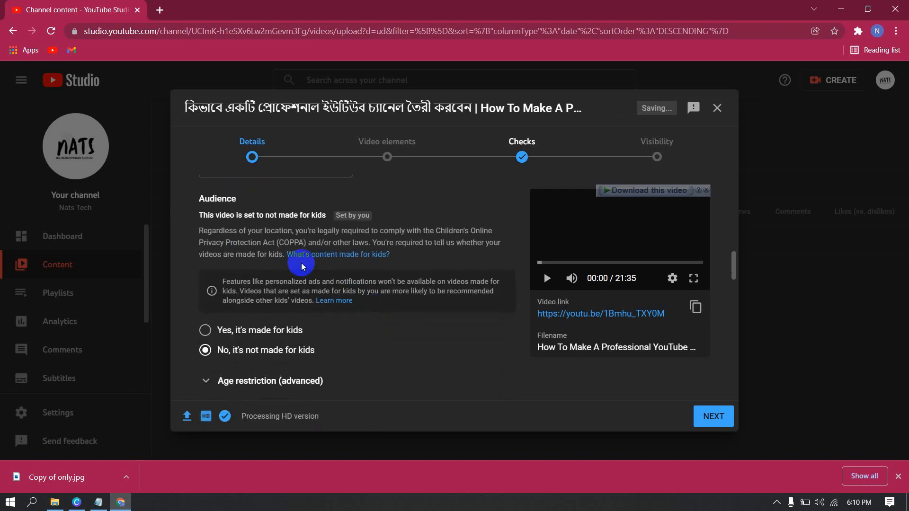
Add six tags on making and earning from a YouTube channel, from "প্রোফেশনাল ইউটিউব চ্যানেল তৈরী" to "bangla money making youtube"
scroll(300, 261, "down", 1)
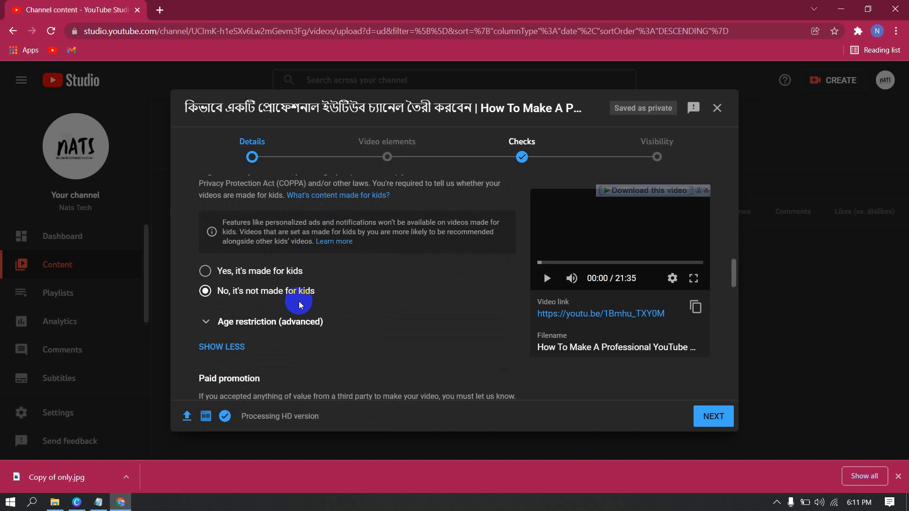
scroll(299, 301, "down", 1)
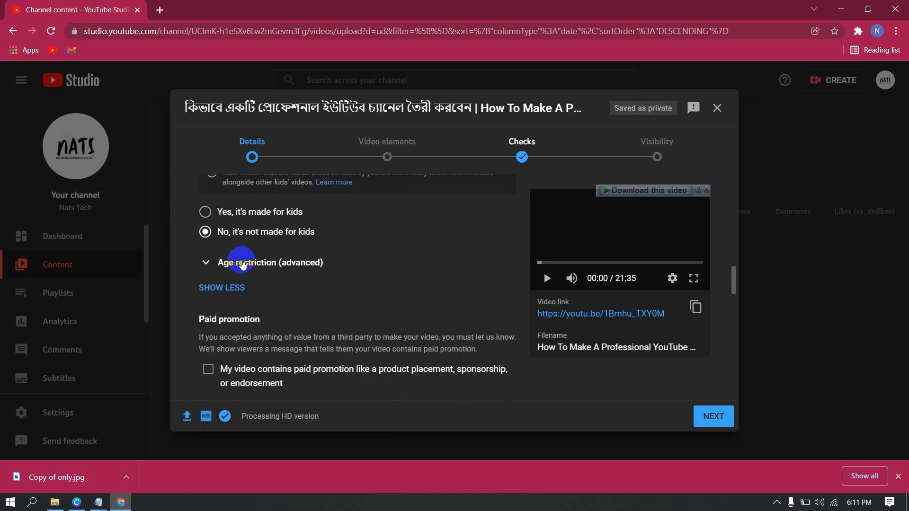
scroll(243, 248, "down", 2)
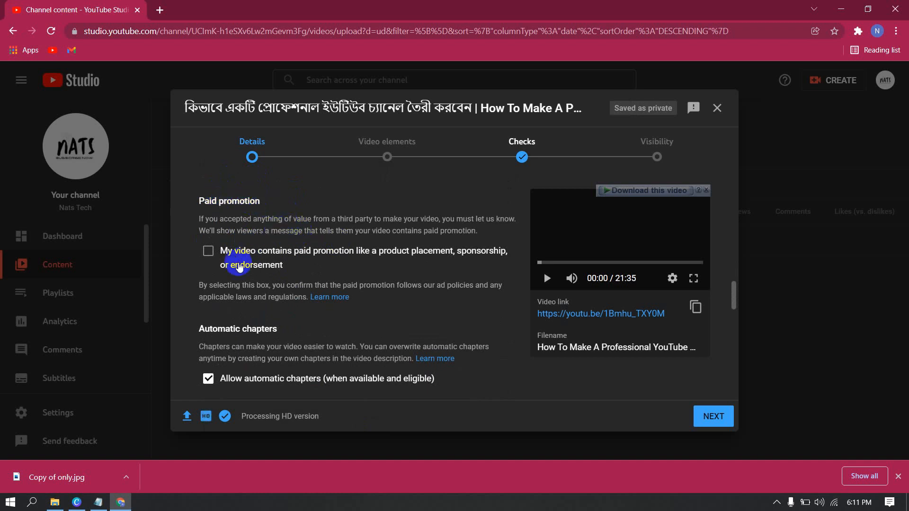
scroll(239, 286, "down", 3)
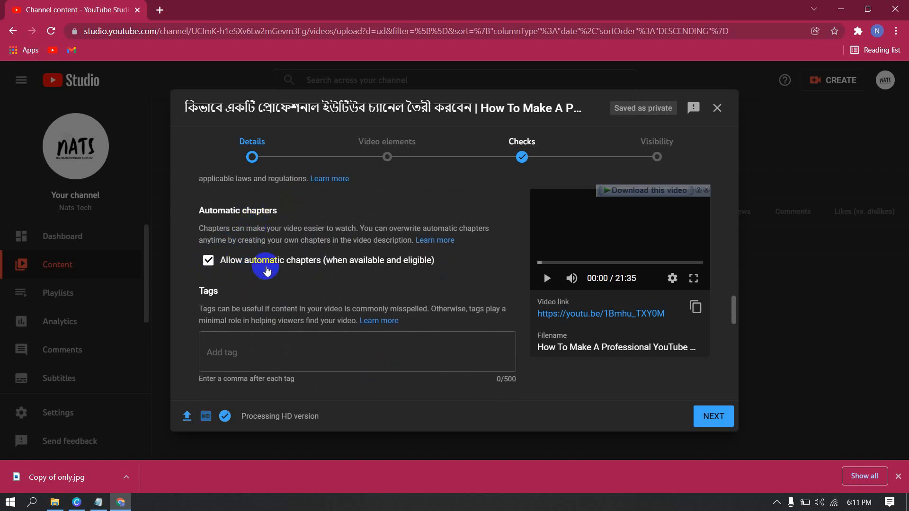
scroll(310, 269, "down", 3)
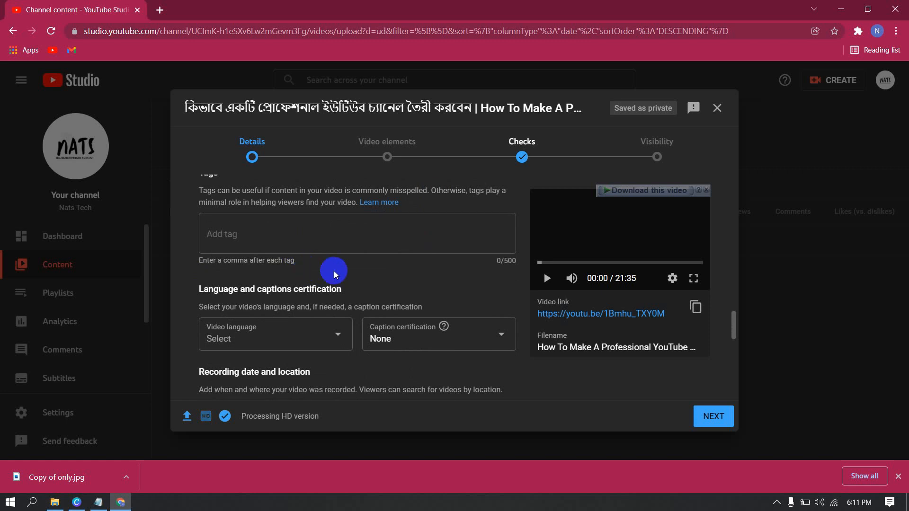
left_click(306, 245)
type("প্রোফেশনাল ইউটিউব চ্যানেল তৈরী, কিভাবে একটি ইউটিউব চ্যানেল তৈরী করবেন, how to make a youtube channel bangla, professional youtube channel make, youtube money earning bangla, bangla money making youtube")
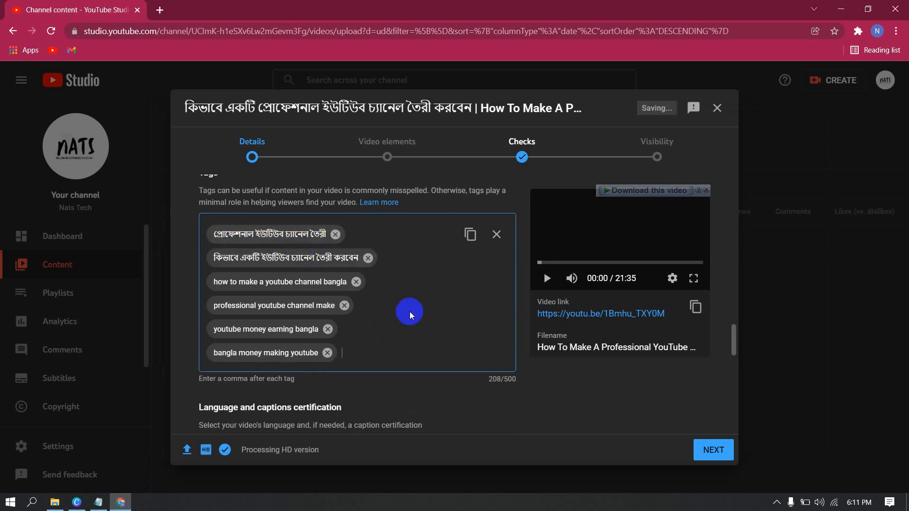
Check the tag character limit and compare the tags with the keywords used in the title and description
left_click_drag(514, 379, 504, 378)
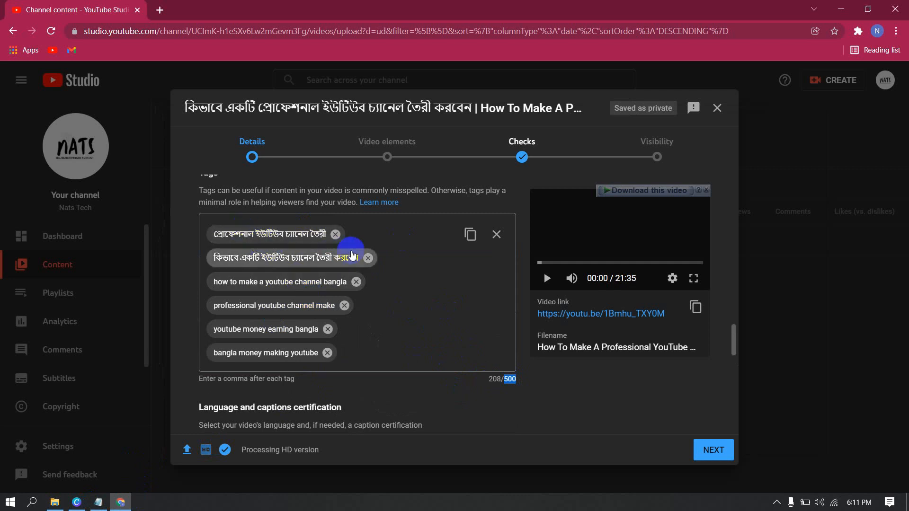
scroll(351, 255, "up", 2)
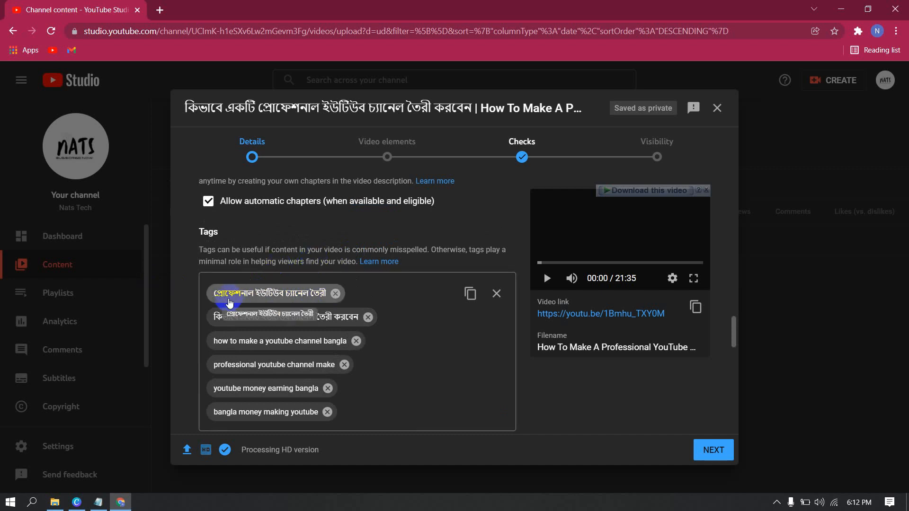
scroll(239, 297, "up", 10)
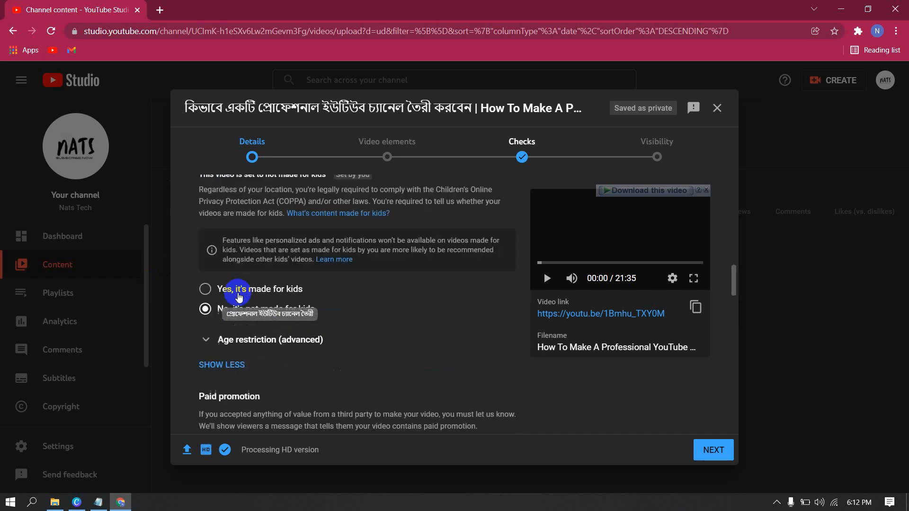
scroll(239, 297, "up", 6)
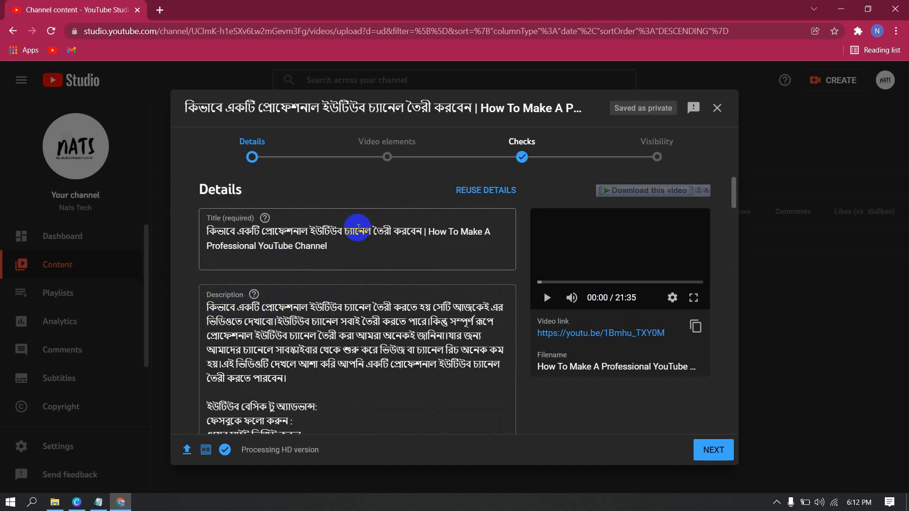
scroll(408, 282, "down", 8)
scroll(407, 281, "down", 15)
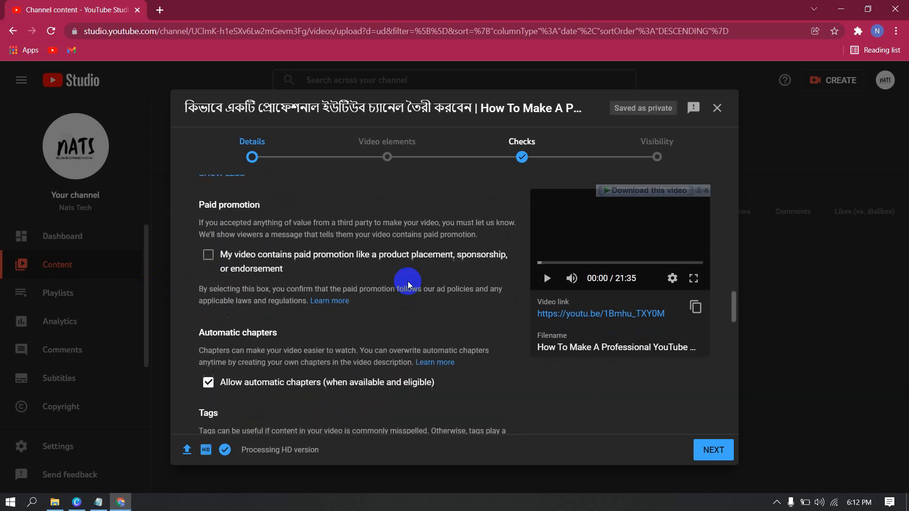
left_click_drag(288, 325, 290, 327)
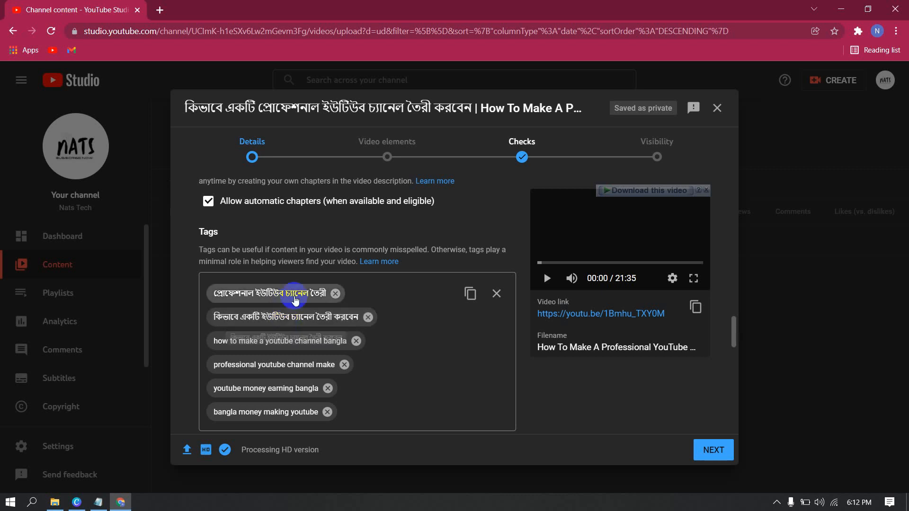
Set the video language to Bangla
scroll(266, 373, "down", 3)
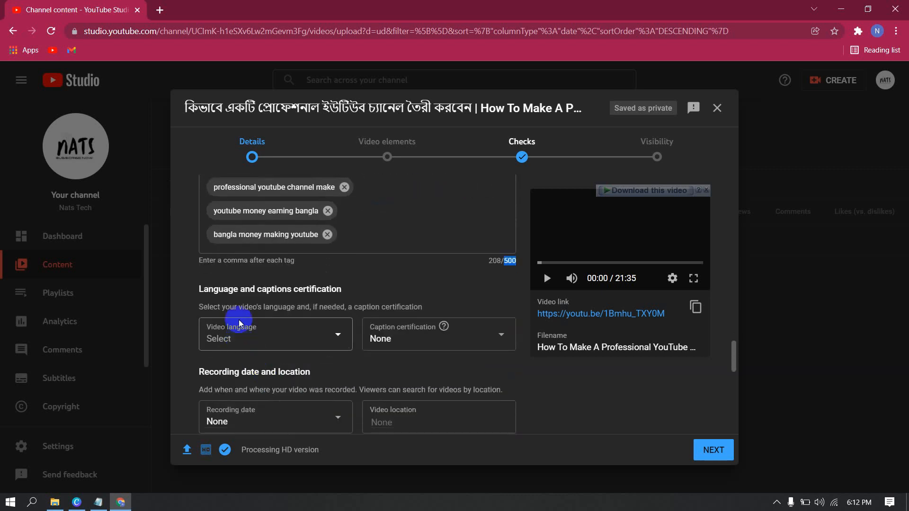
left_click(238, 349)
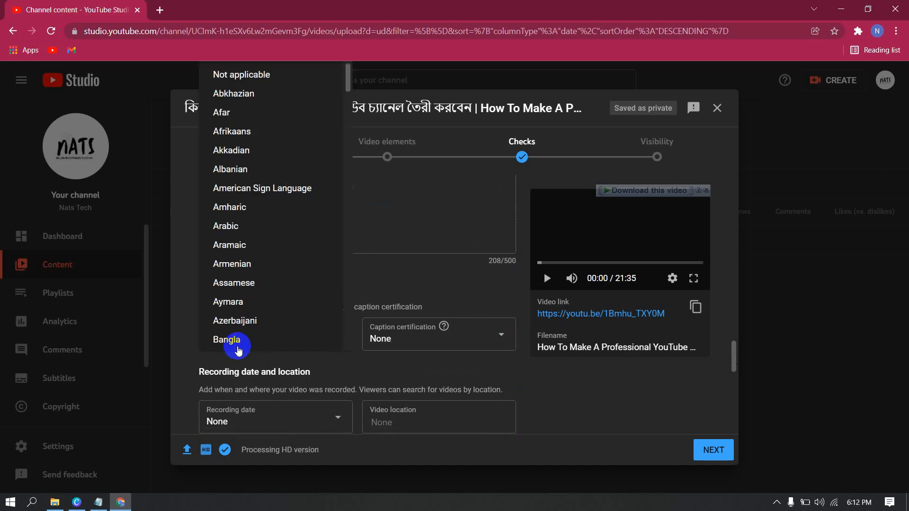
left_click(232, 341)
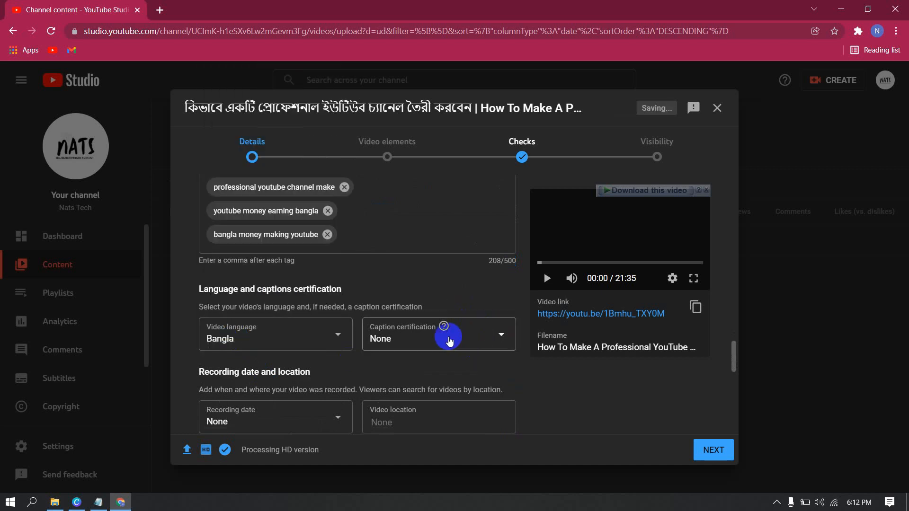
Set the recording date to Jan 21, 2022 and the video location to Bangladesh
scroll(355, 318, "down", 3)
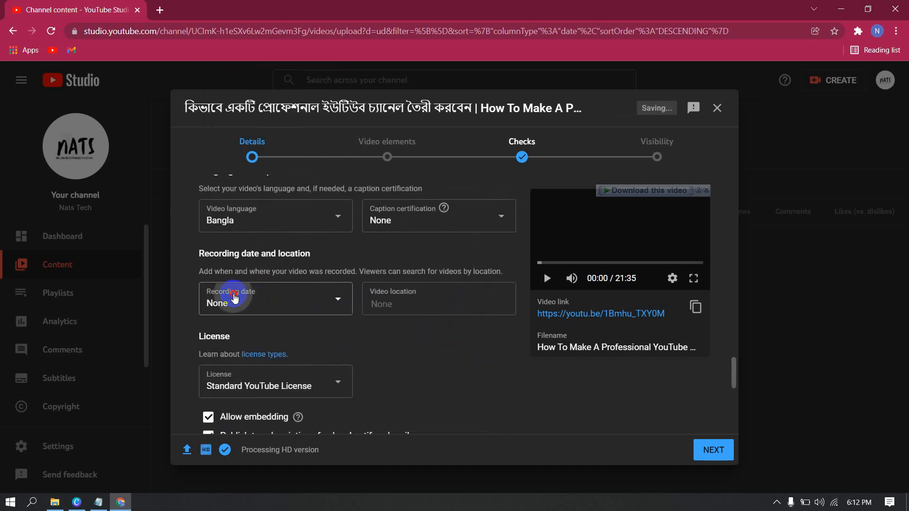
left_click(234, 298)
left_click(310, 243)
left_click(400, 316)
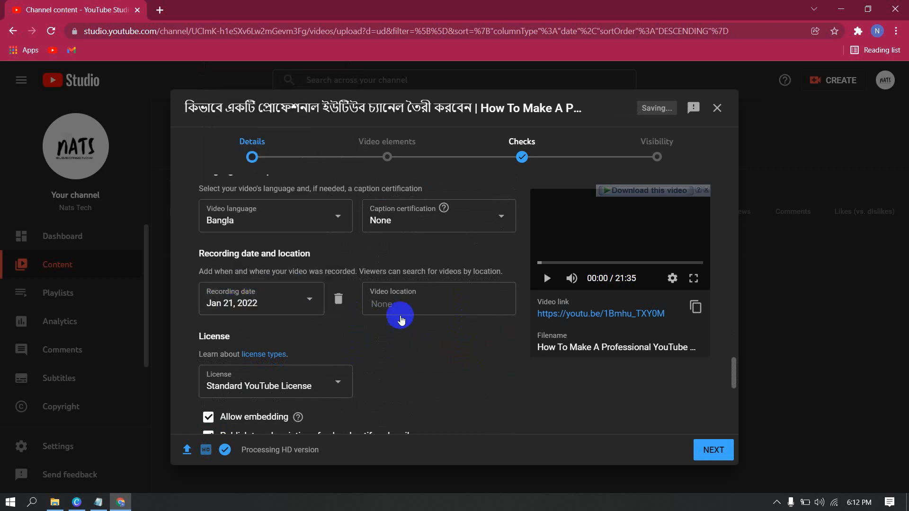
type("Bangladesh")
Set the video category to Education, keeping the license, embedding, Shorts sampling and comment options as they are
scroll(227, 289, "down", 3)
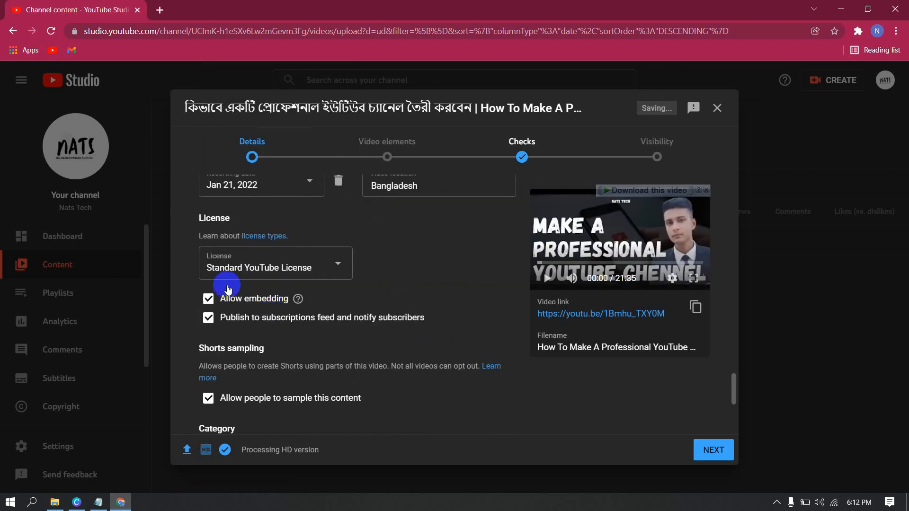
scroll(260, 294, "down", 3)
left_click(265, 305)
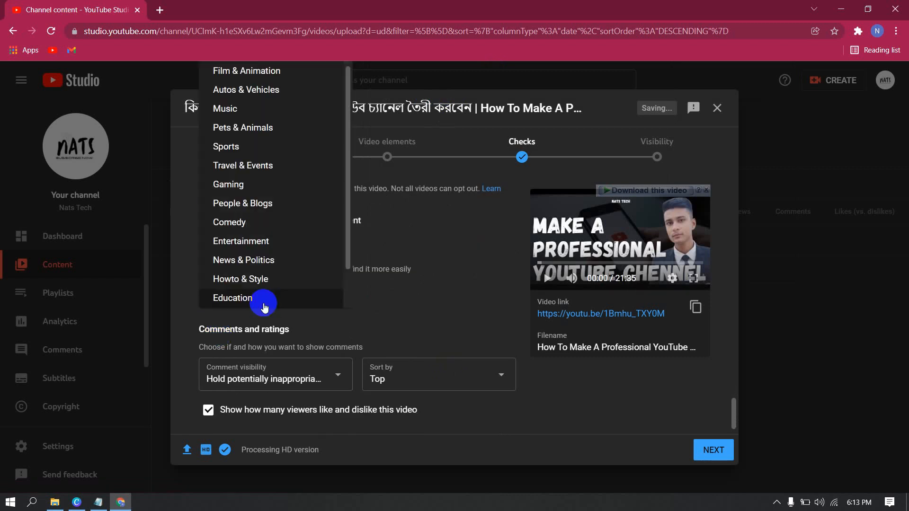
left_click(264, 303)
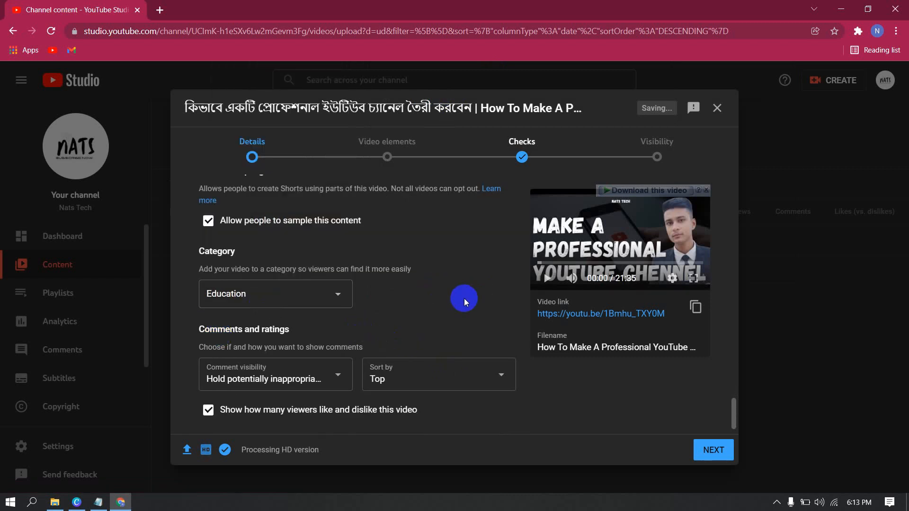
scroll(464, 298, "down", 1)
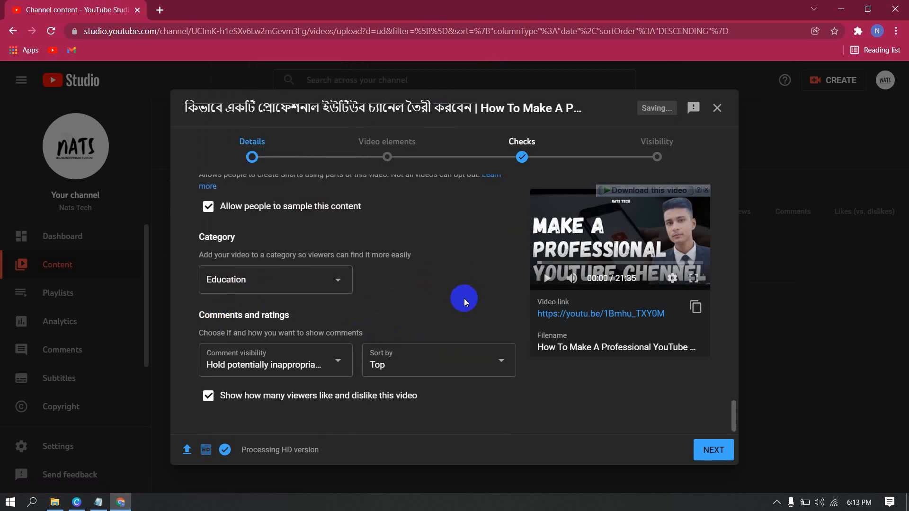
Proceed past the details, video elements and copyright checks, and set the video's visibility to Public
left_click(709, 450)
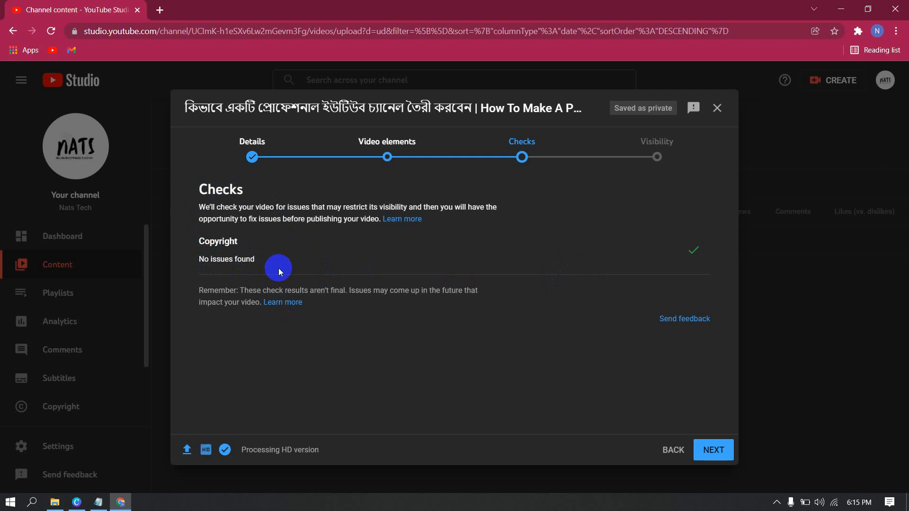
left_click(713, 450)
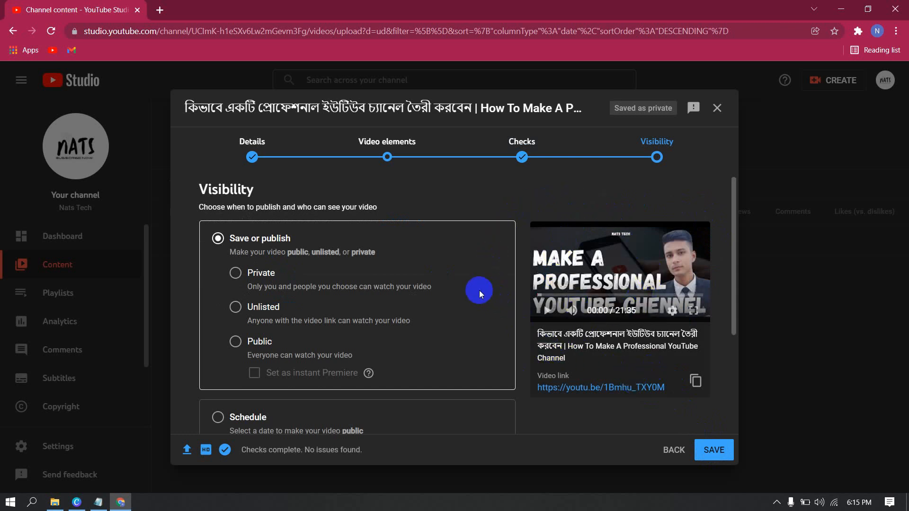
scroll(297, 270, "down", 1)
scroll(261, 272, "up", 1)
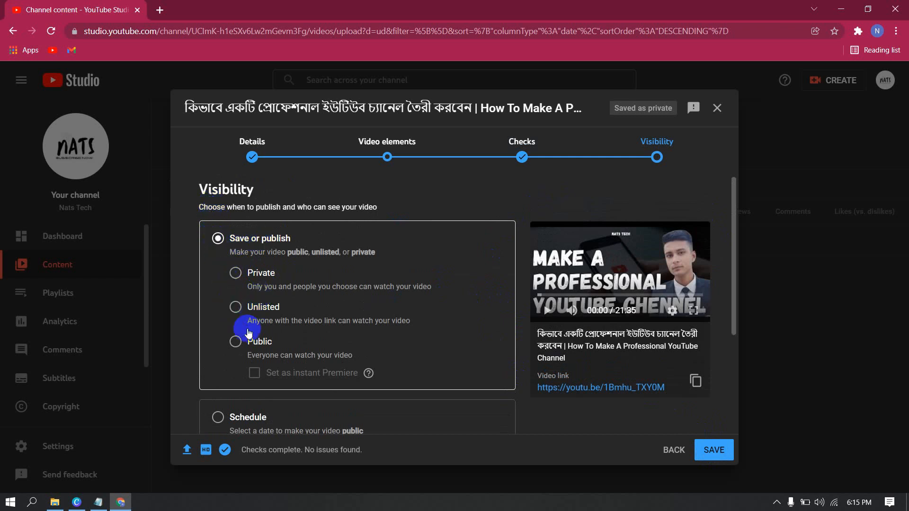
left_click(237, 340)
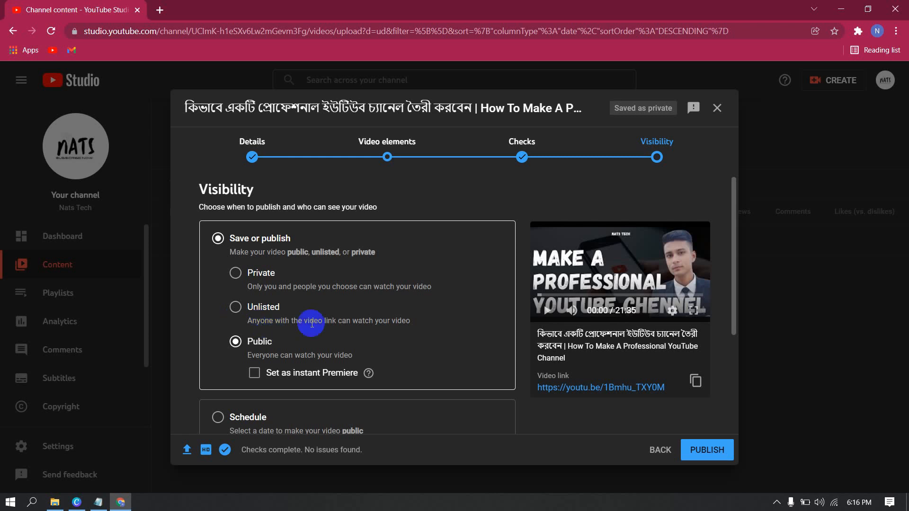
Review the scheduling option and pre-publish guidance, publish the video as Public, and close the sharing dialog
scroll(374, 338, "down", 3)
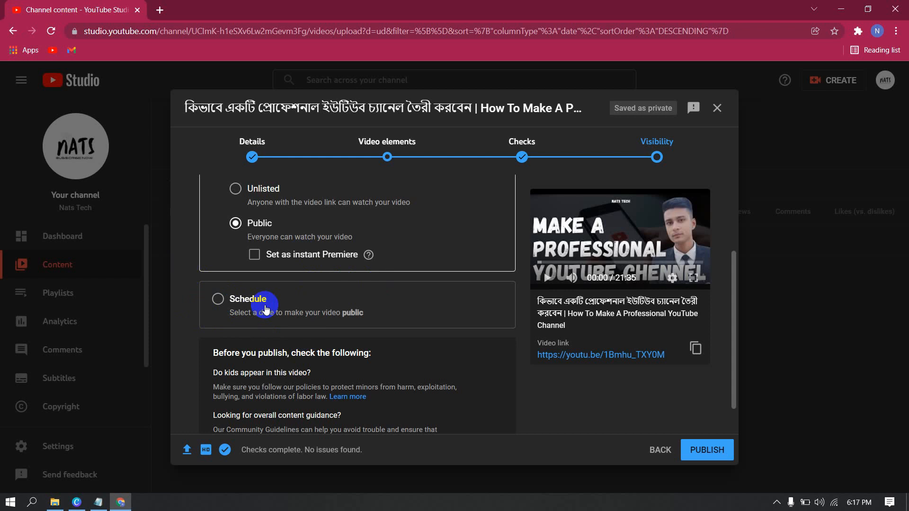
scroll(359, 304, "down", 1)
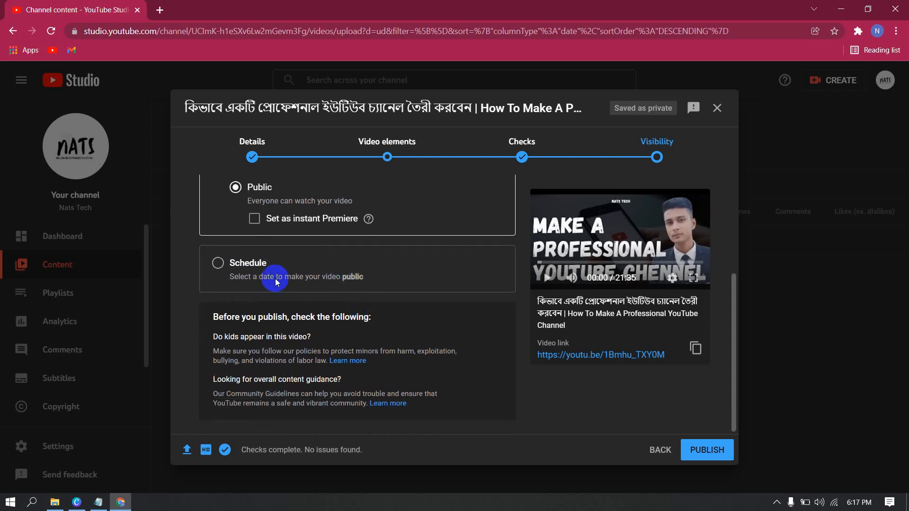
scroll(471, 374, "up", 4)
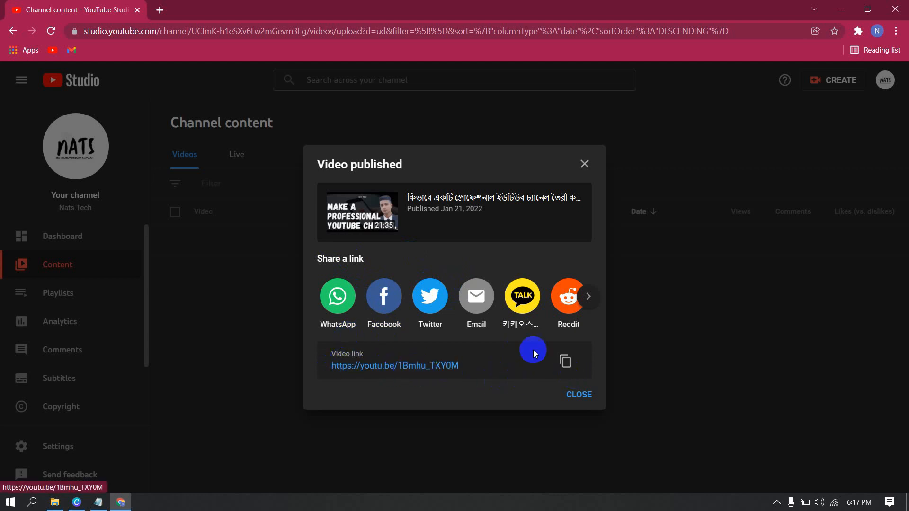
left_click(578, 395)
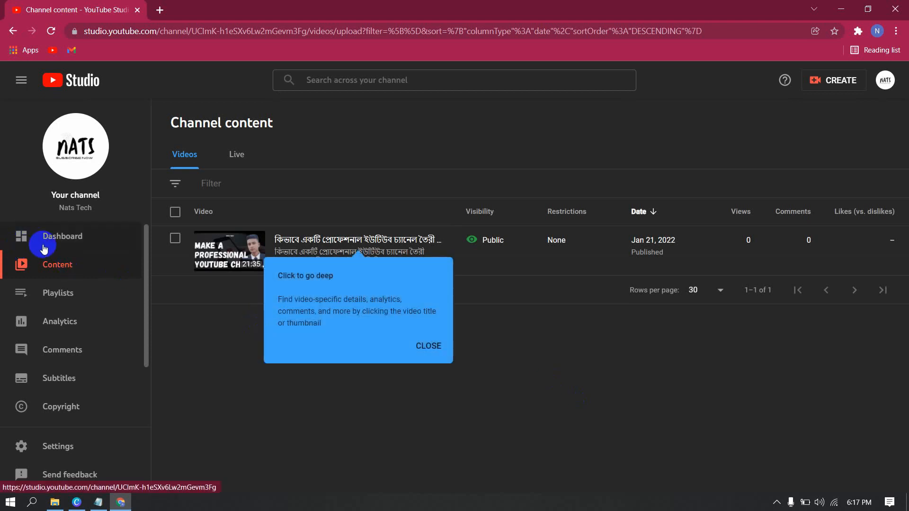
Show the channel's content list and dismiss the tip covering the published video's entry
left_click(59, 265)
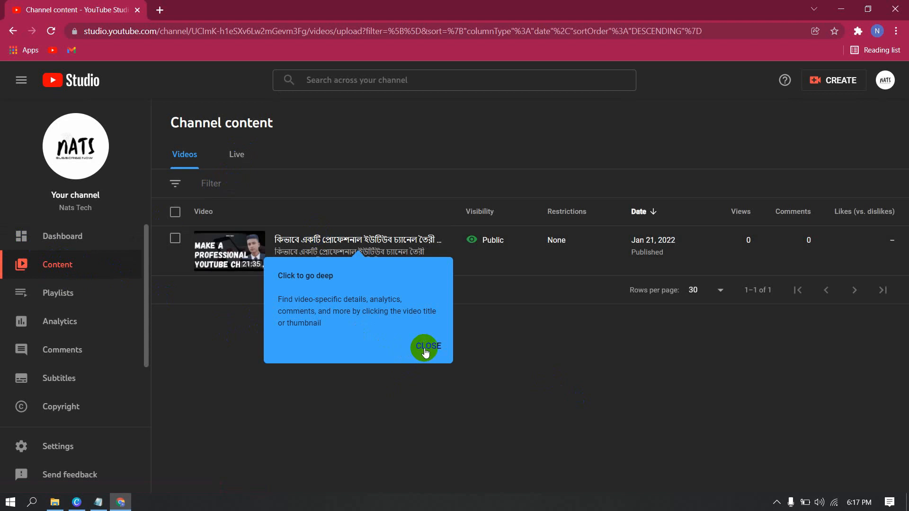
left_click(423, 346)
left_click(238, 146)
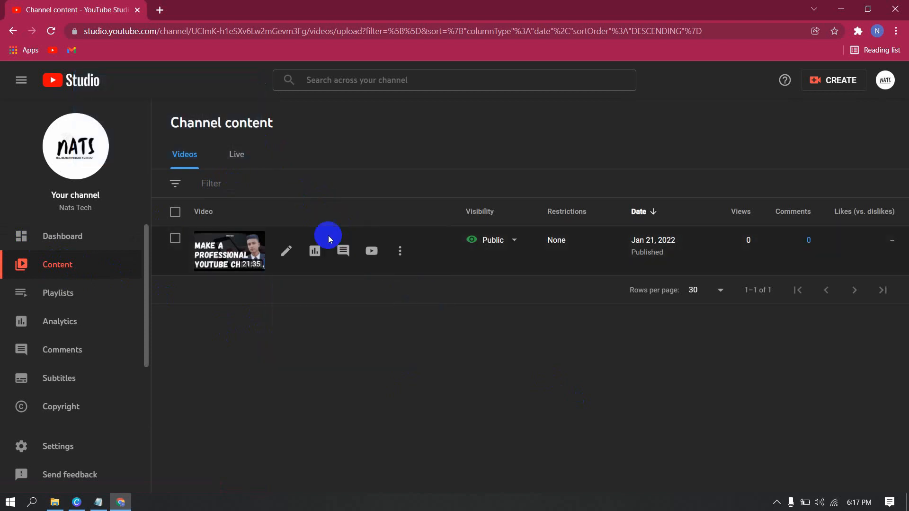